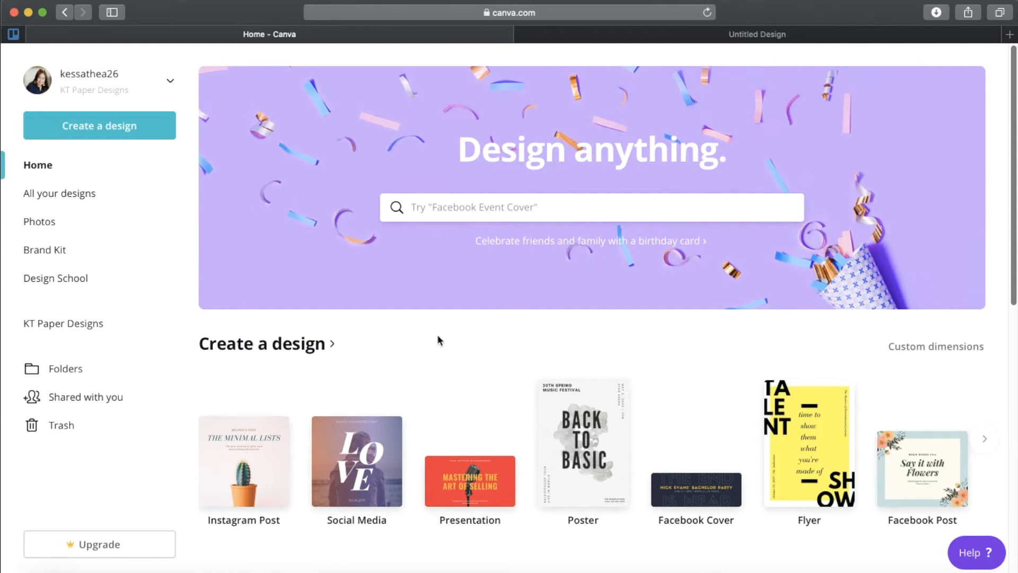
- Create a new Instagram Post design and delete the placeholder text from its blank page
{"action": "left_click", "coordinate": [248, 472]}
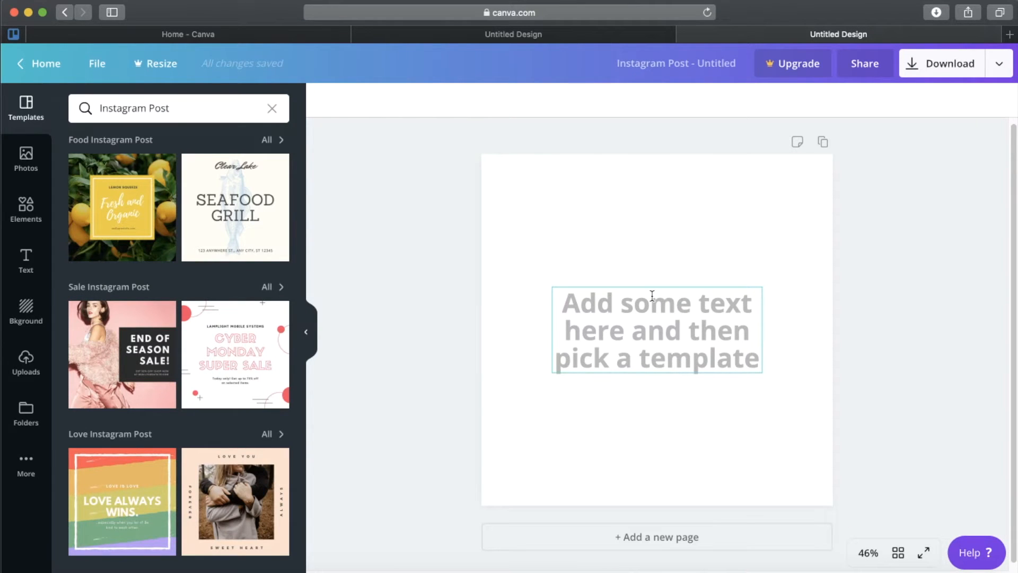
{"action": "left_click", "coordinate": [660, 327]}
{"action": "key", "text": "Delete"}
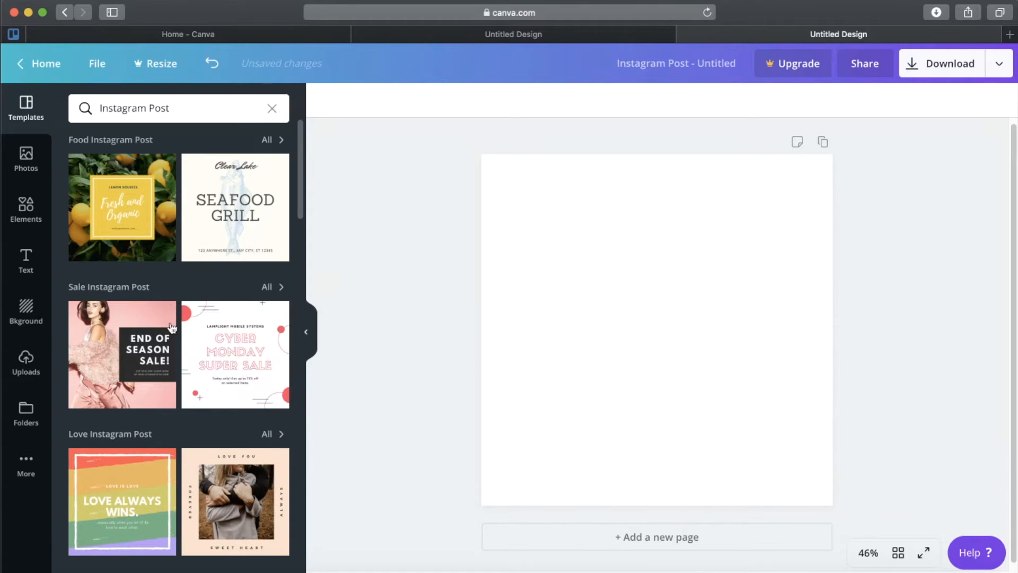
- Apply the birthday Instagram template with the blue "happy birthday to you!" heading over the lockers photo
{"action": "scroll", "coordinate": [165, 289], "scroll_direction": "down", "scroll_amount": 6}
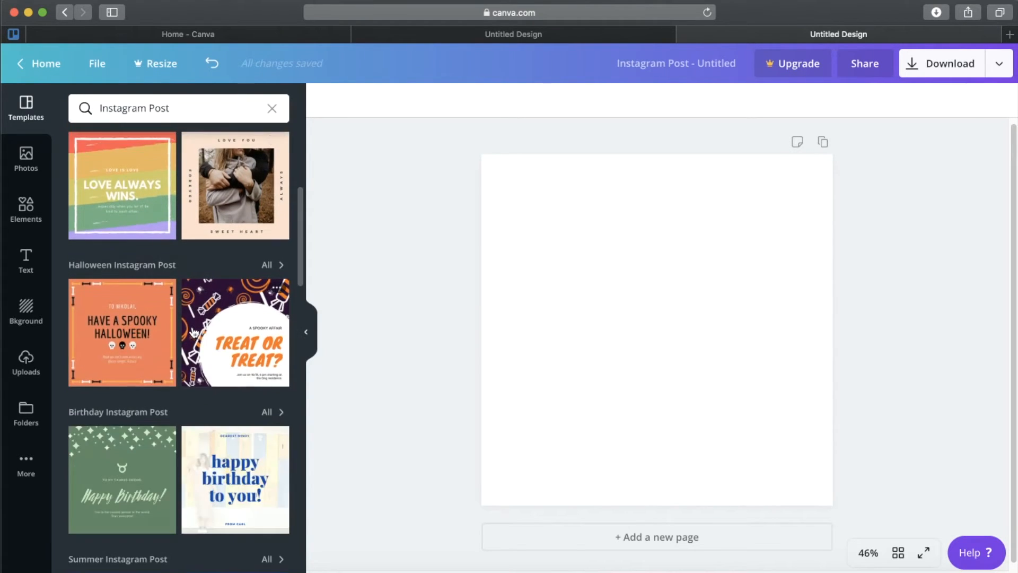
{"action": "scroll", "coordinate": [194, 332], "scroll_direction": "down", "scroll_amount": 3}
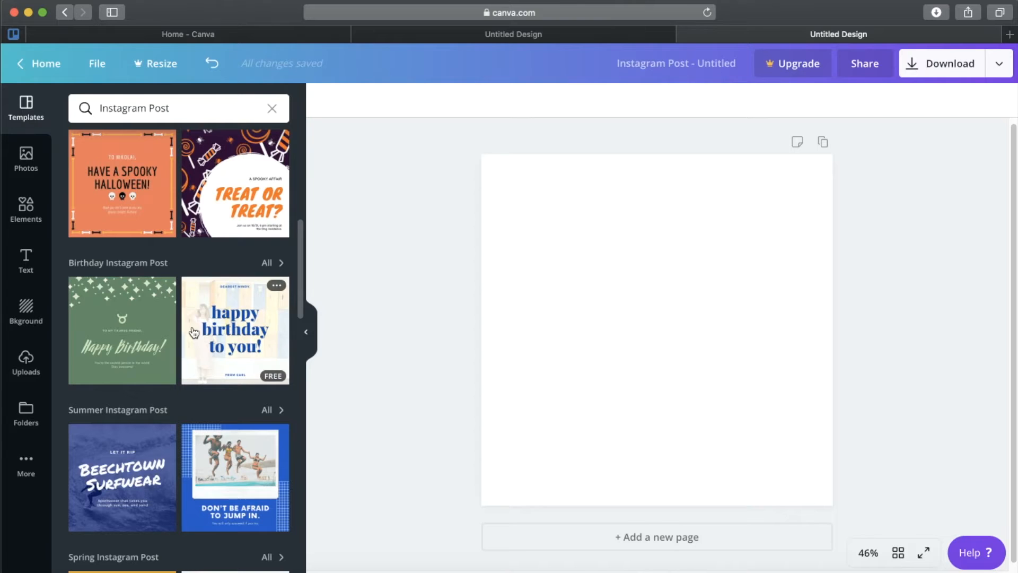
{"action": "left_click", "coordinate": [249, 329]}
- Delete the "happy birthday to you!" heading, the greeting line above it and the sender line below it
{"action": "left_click", "coordinate": [689, 350]}
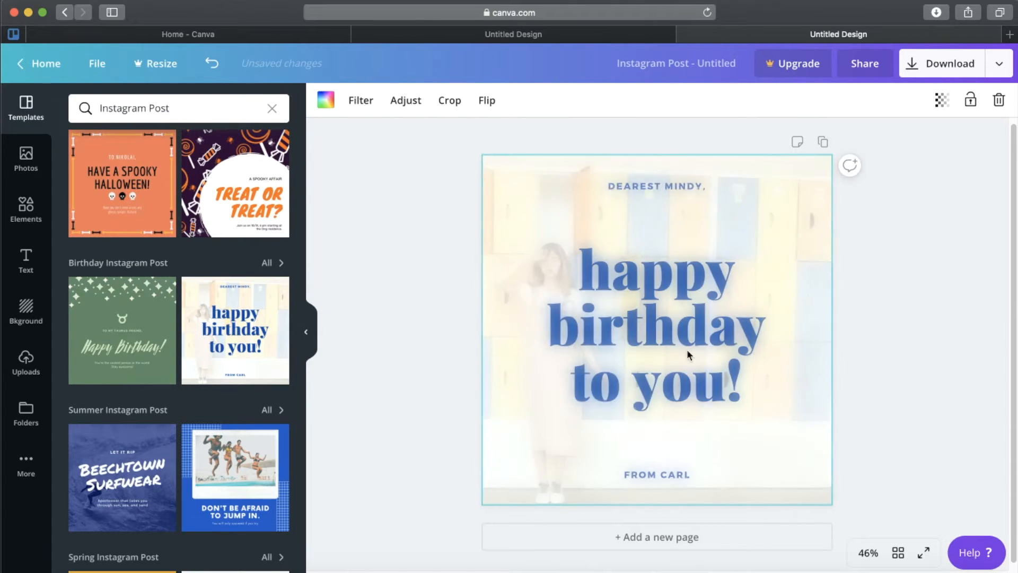
{"action": "left_click", "coordinate": [684, 353]}
{"action": "key", "text": "Delete"}
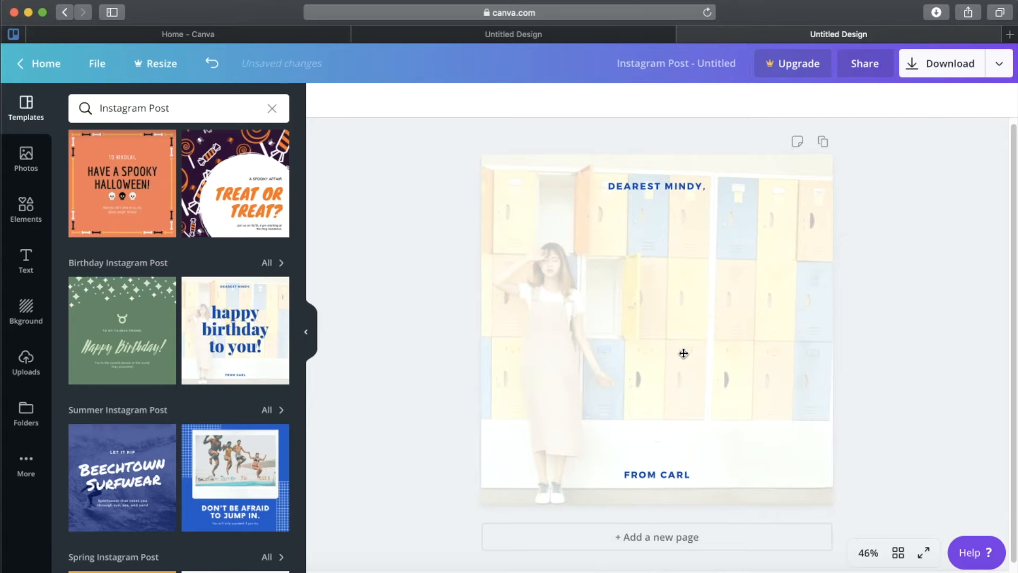
{"action": "left_click", "coordinate": [679, 184]}
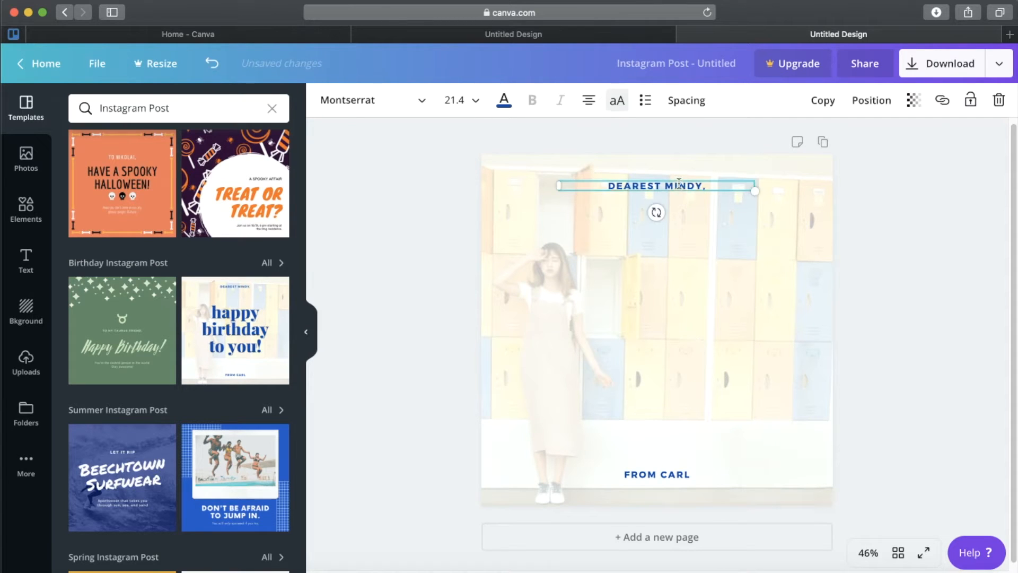
{"action": "key", "text": "Delete"}
{"action": "left_click", "coordinate": [688, 473]}
{"action": "key", "text": "Delete"}
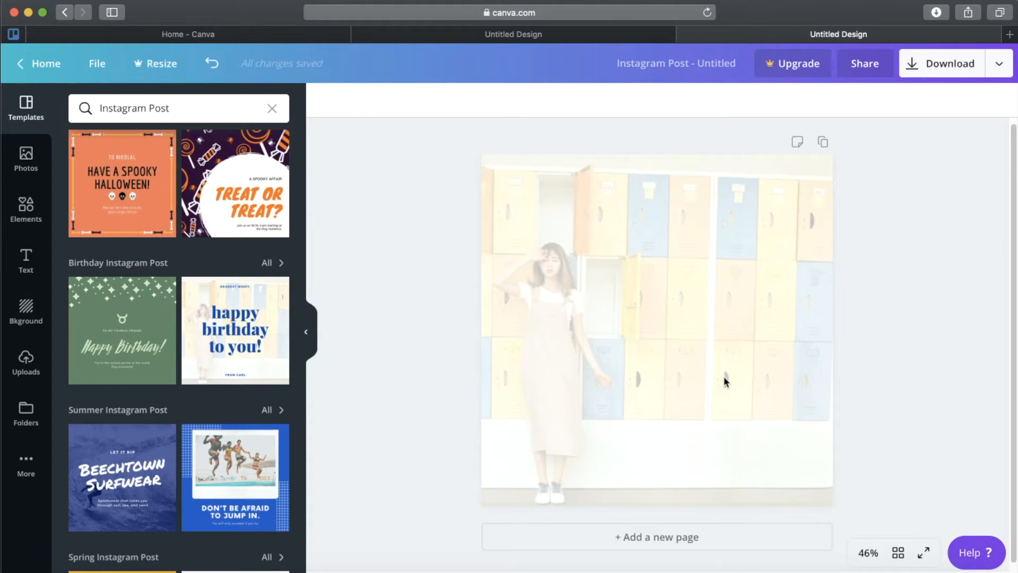
- Add the desktop computer monitor frame from the full Frames collection to the page
{"action": "left_click", "coordinate": [26, 209]}
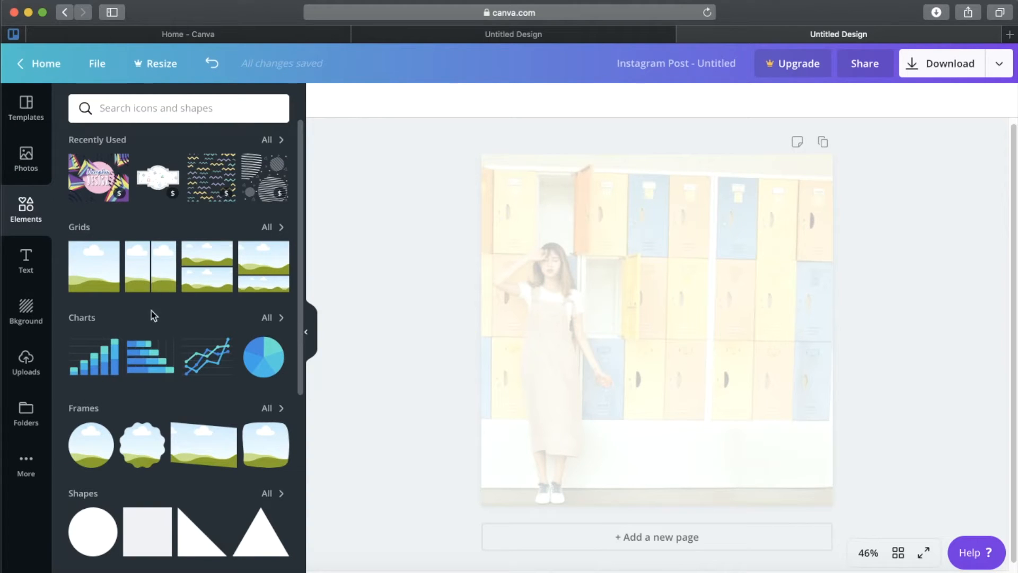
{"action": "scroll", "coordinate": [152, 315], "scroll_direction": "down", "scroll_amount": 1}
{"action": "scroll", "coordinate": [150, 318], "scroll_direction": "up", "scroll_amount": 1}
{"action": "left_click", "coordinate": [274, 412]}
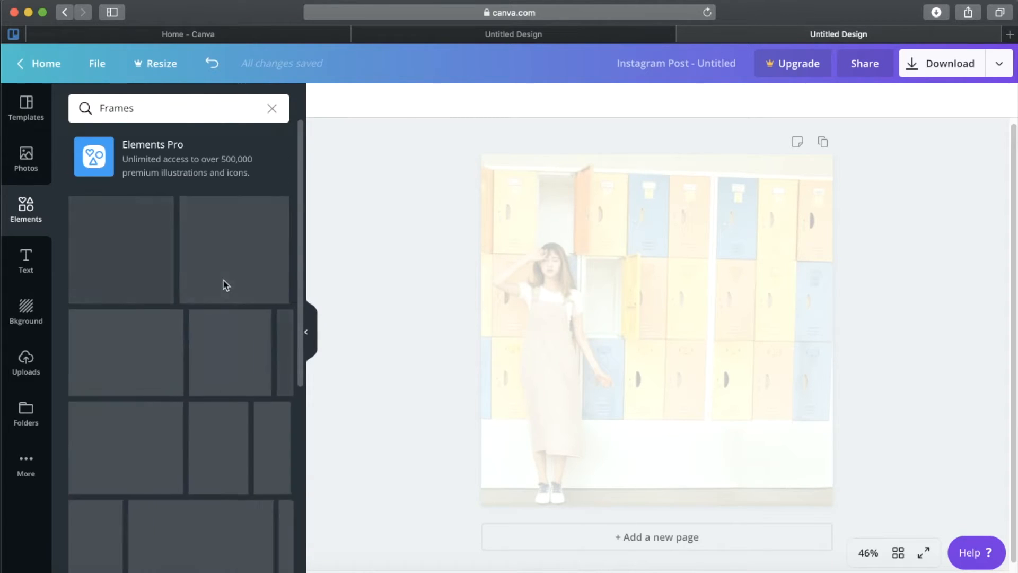
{"action": "scroll", "coordinate": [227, 305], "scroll_direction": "down", "scroll_amount": 3}
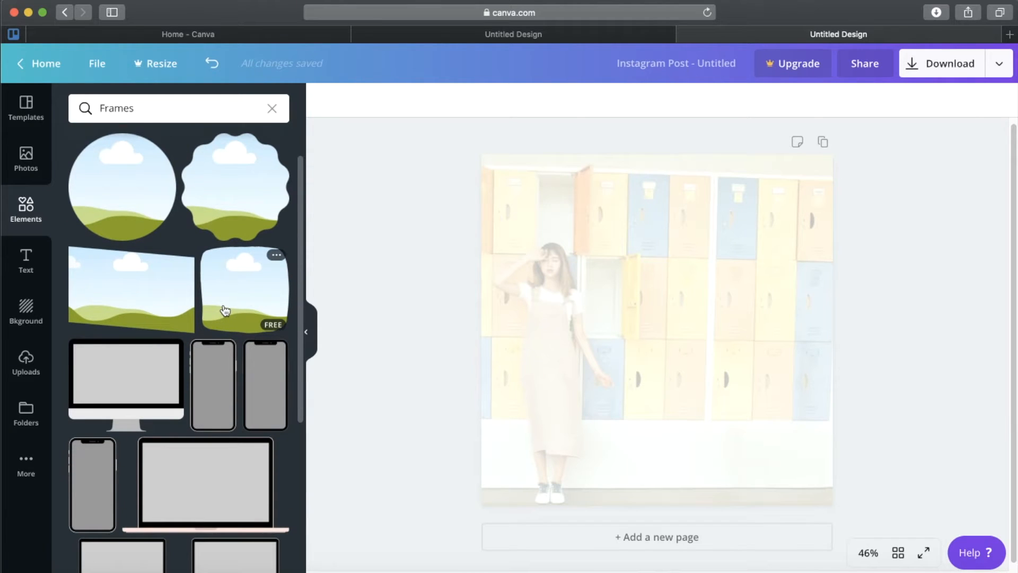
{"action": "scroll", "coordinate": [223, 307], "scroll_direction": "down", "scroll_amount": 2}
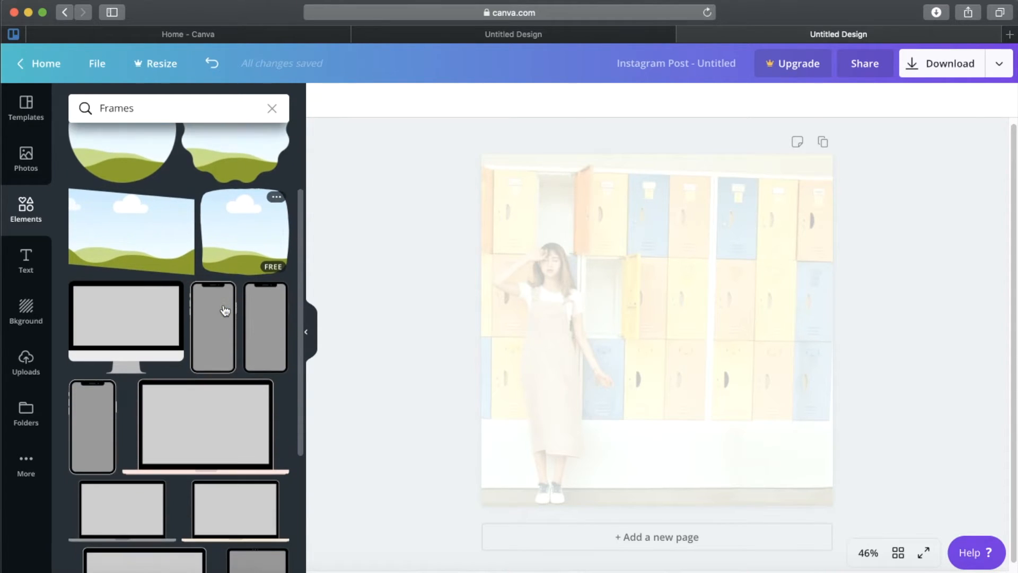
{"action": "left_click", "coordinate": [122, 320]}
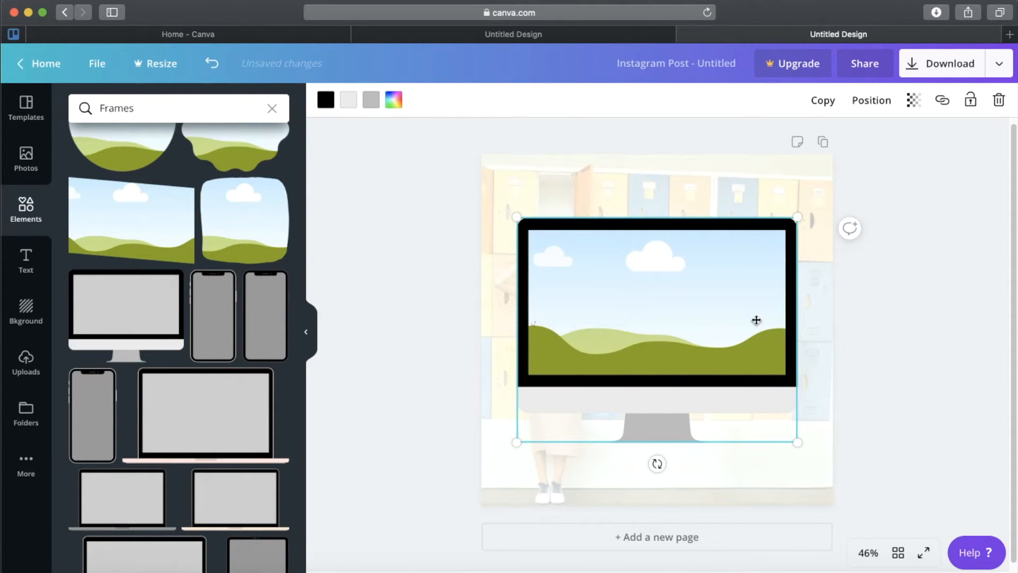
{"action": "left_click", "coordinate": [900, 409]}
- Fill the monitor frame's screen with the uploaded photo of the fruit drinks
{"action": "left_click", "coordinate": [684, 296]}
{"action": "left_click", "coordinate": [24, 371]}
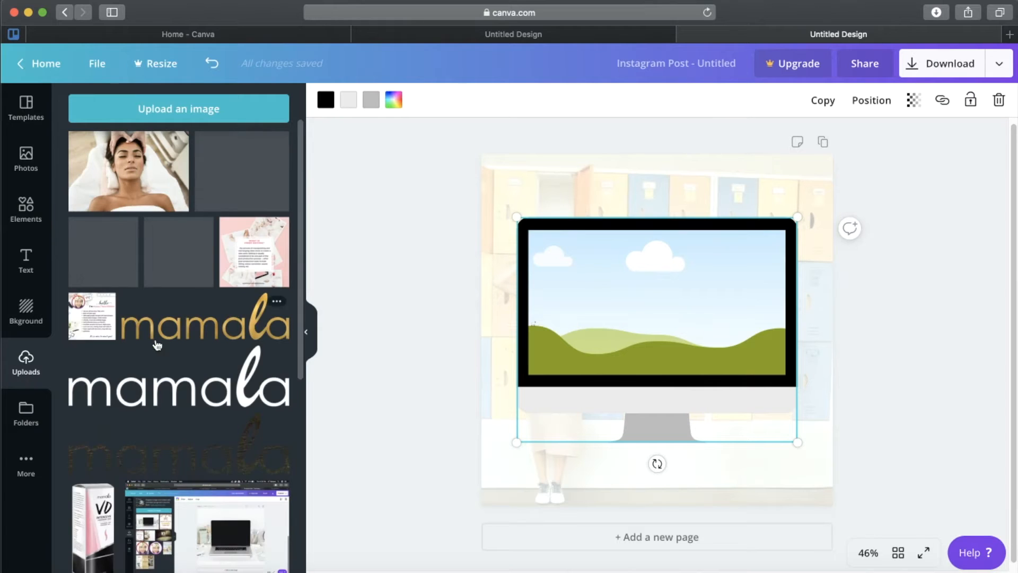
{"action": "scroll", "coordinate": [159, 350], "scroll_direction": "down", "scroll_amount": 5}
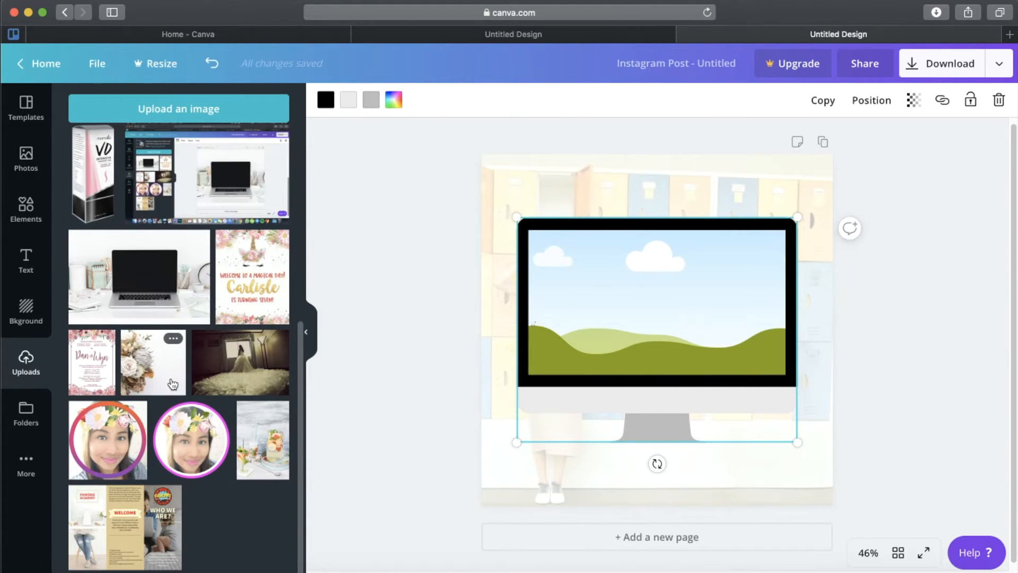
{"action": "scroll", "coordinate": [171, 382], "scroll_direction": "up", "scroll_amount": 1}
{"action": "left_click_drag", "start_coordinate": [258, 440], "coordinate": [587, 319]}
{"action": "scroll", "coordinate": [133, 339], "scroll_direction": "up", "scroll_amount": 5}
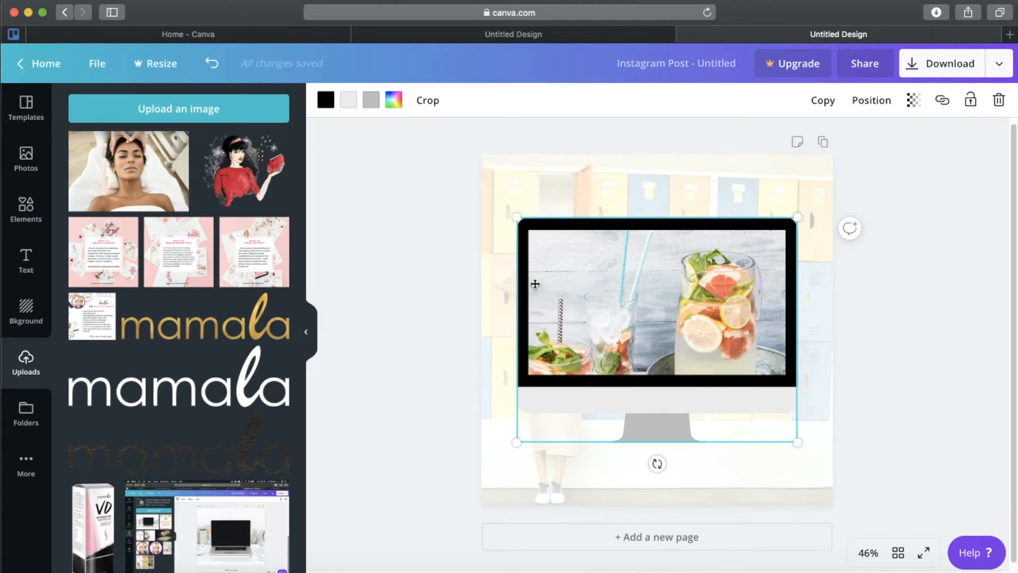
- Reposition the drinks photo upward within the monitor frame to show more of the metal tray
{"action": "double_click", "coordinate": [725, 277]}
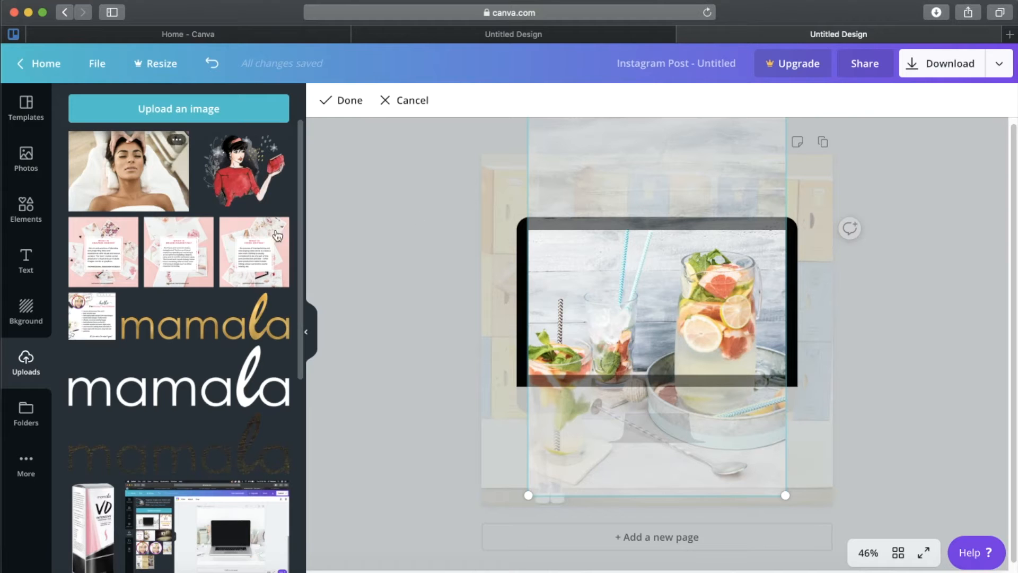
{"action": "left_click_drag", "start_coordinate": [668, 264], "coordinate": [663, 204]}
{"action": "left_click", "coordinate": [943, 330]}
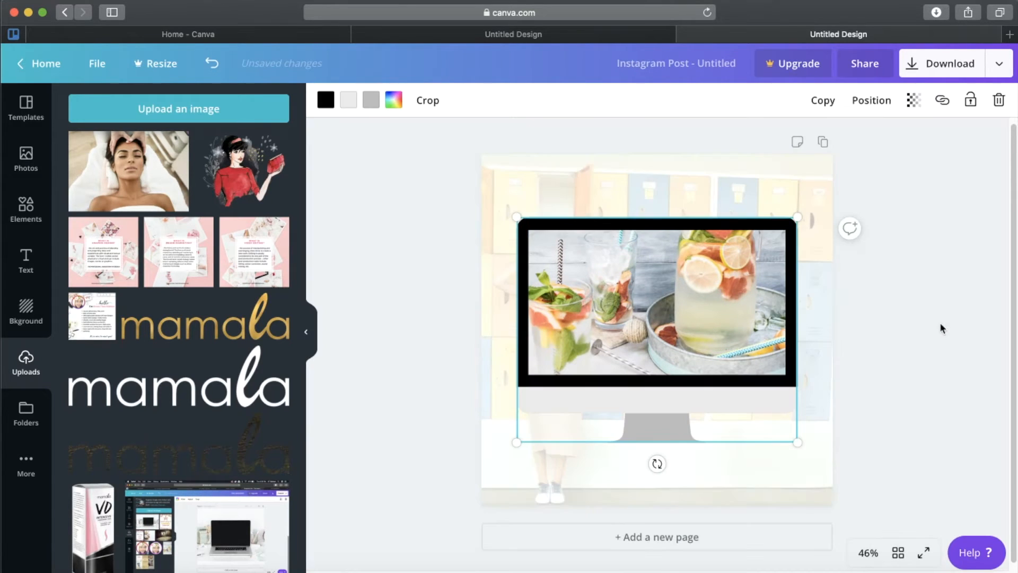
{"action": "left_click", "coordinate": [932, 309]}
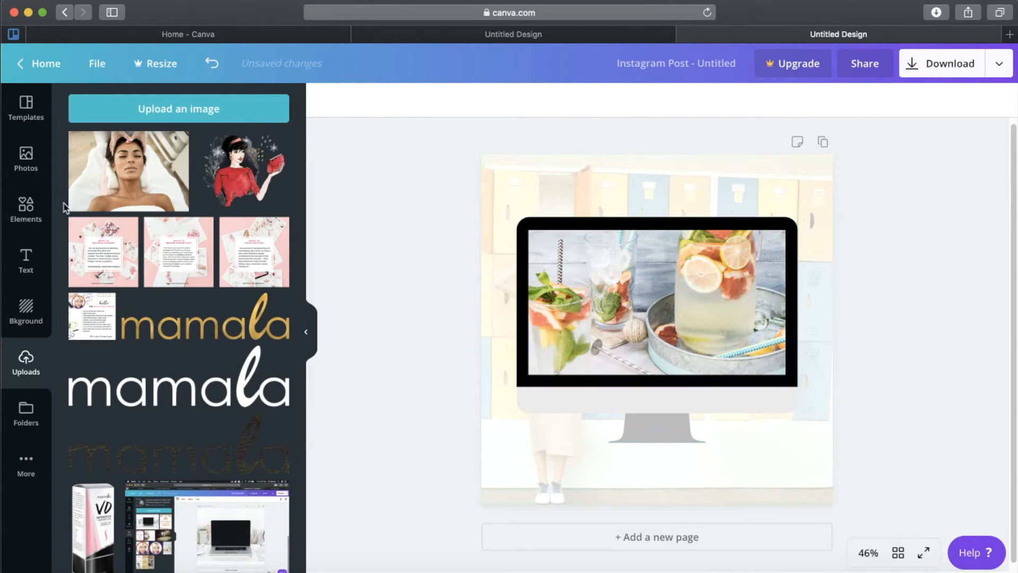
- Examine the other available frames, including the phone, laptop, tablet, torn-paper, brush-stroke and bordered designs
{"action": "left_click", "coordinate": [27, 217]}
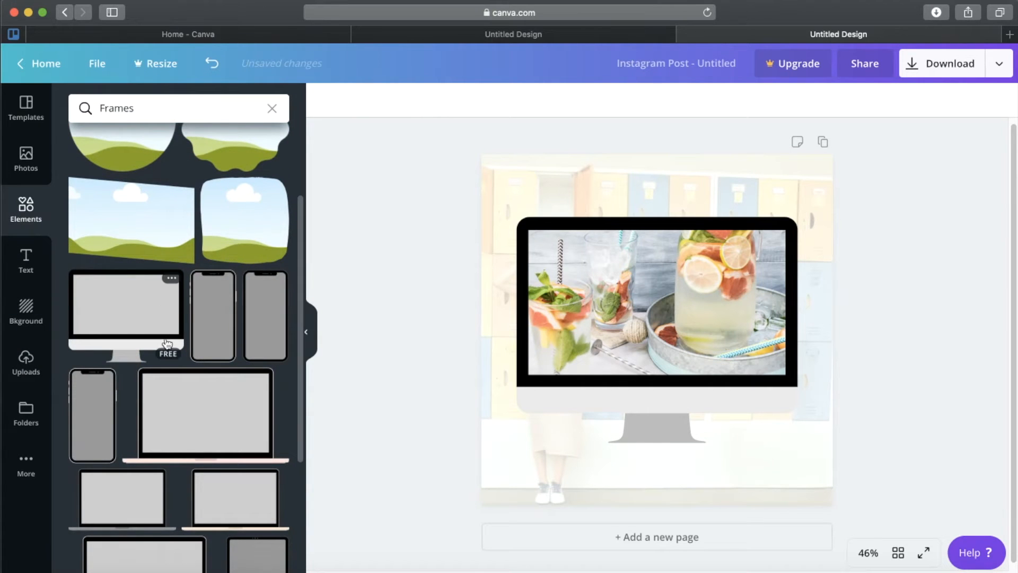
{"action": "scroll", "coordinate": [166, 343], "scroll_direction": "down", "scroll_amount": 5}
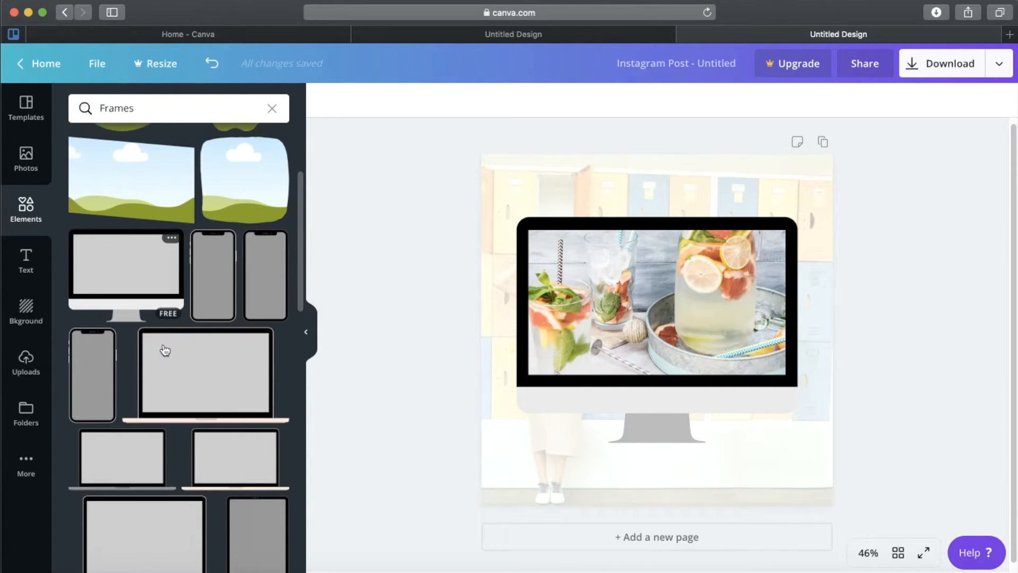
{"action": "scroll", "coordinate": [176, 344], "scroll_direction": "up", "scroll_amount": 1}
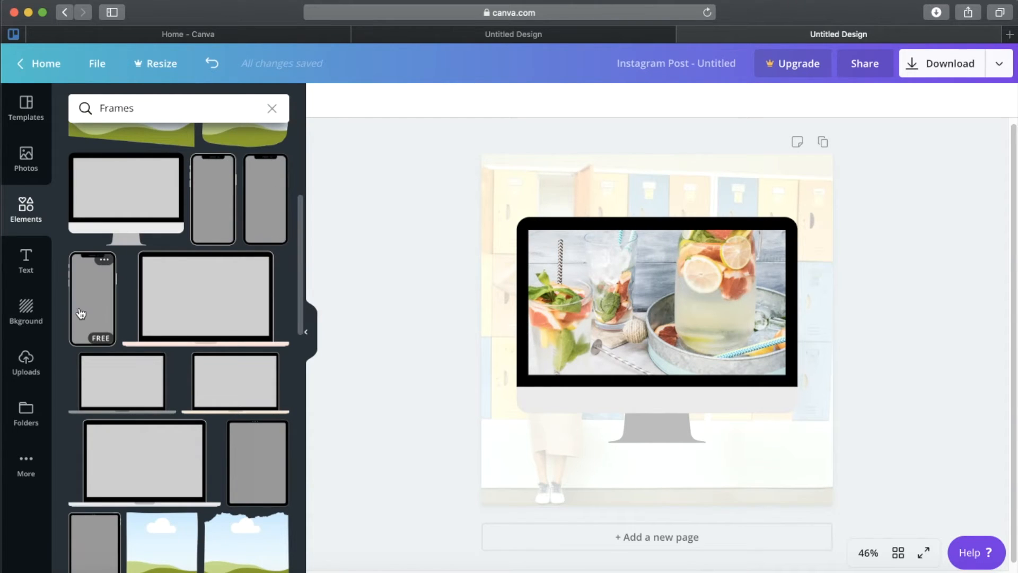
{"action": "scroll", "coordinate": [159, 292], "scroll_direction": "down", "scroll_amount": 1}
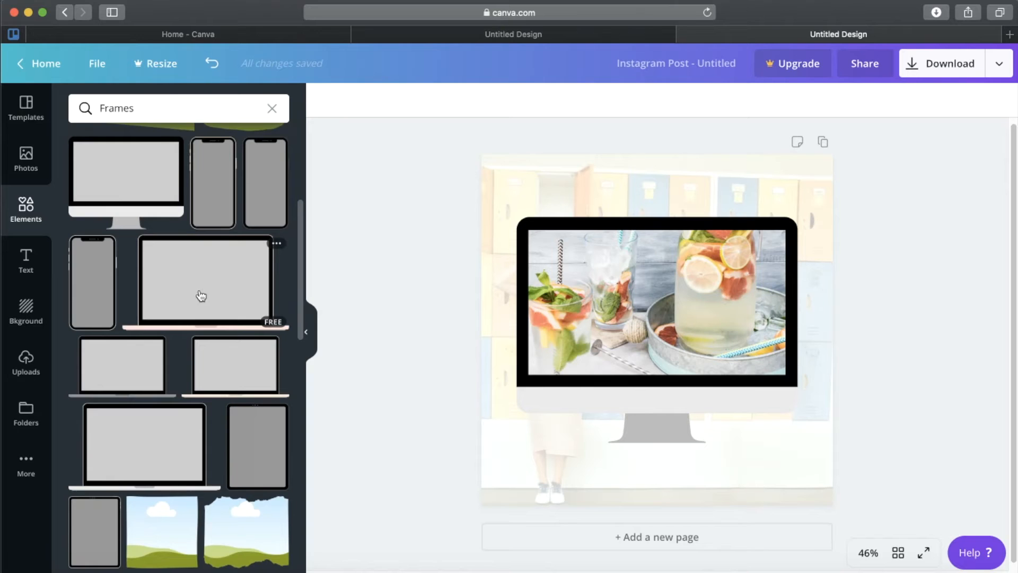
{"action": "scroll", "coordinate": [201, 296], "scroll_direction": "down", "scroll_amount": 2}
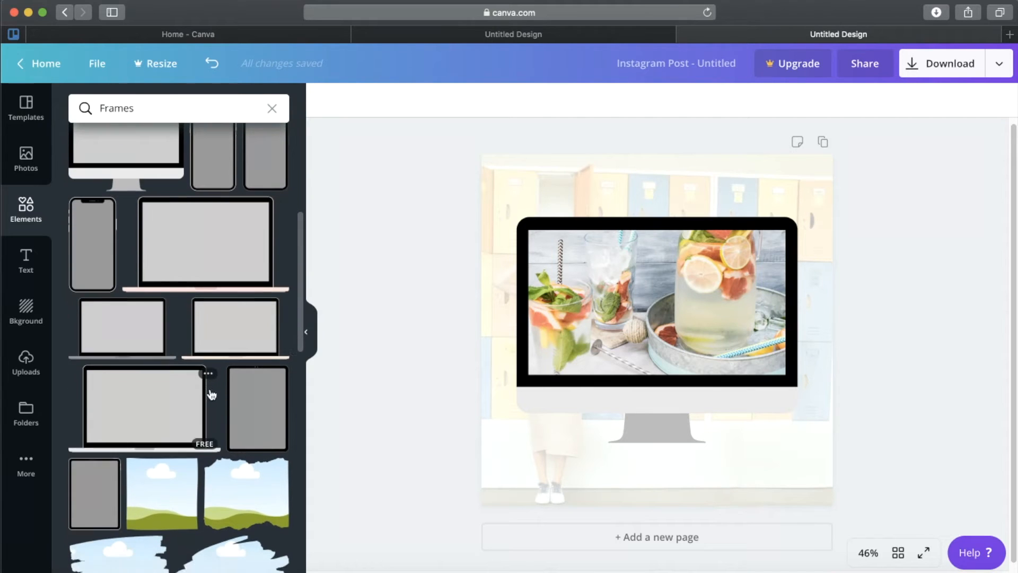
{"action": "scroll", "coordinate": [211, 397], "scroll_direction": "down", "scroll_amount": 2}
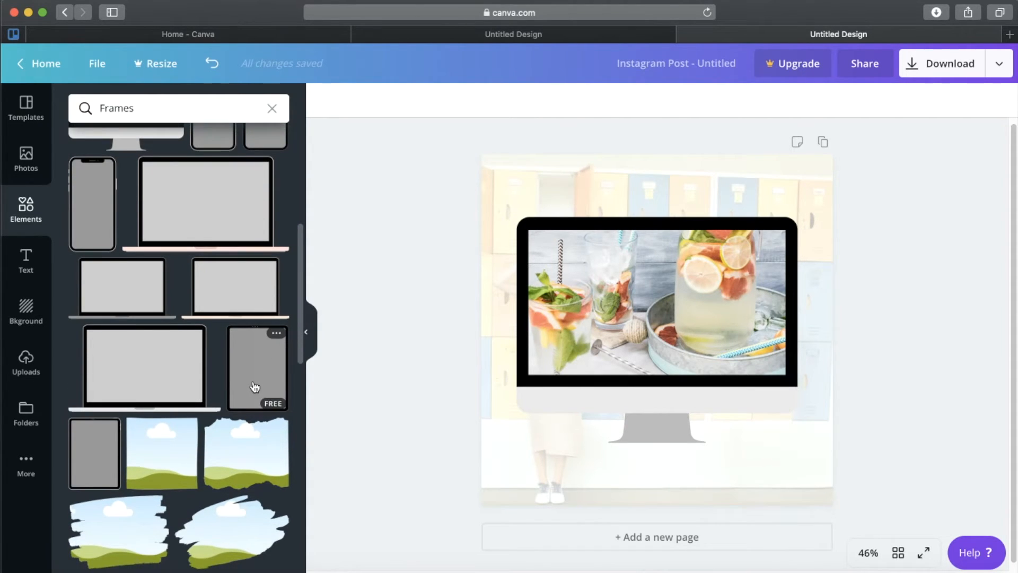
{"action": "scroll", "coordinate": [255, 386], "scroll_direction": "down", "scroll_amount": 4}
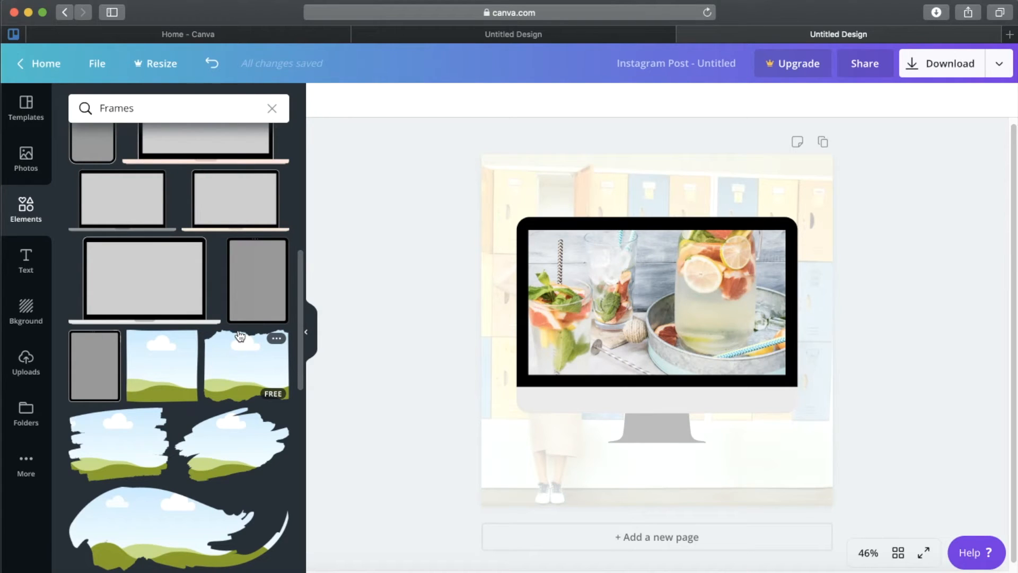
{"action": "scroll", "coordinate": [250, 360], "scroll_direction": "down", "scroll_amount": 2}
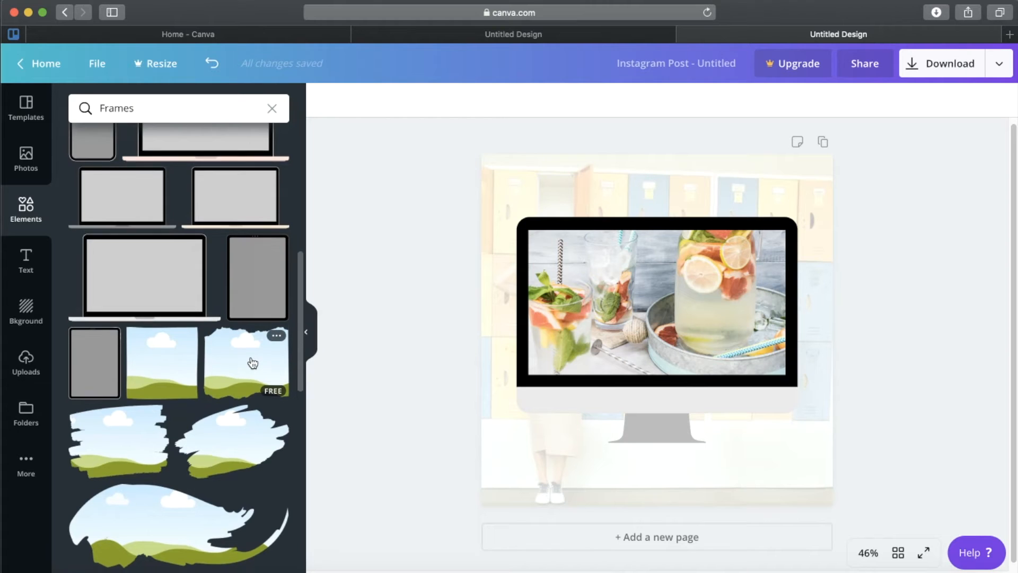
{"action": "scroll", "coordinate": [252, 359], "scroll_direction": "down", "scroll_amount": 5}
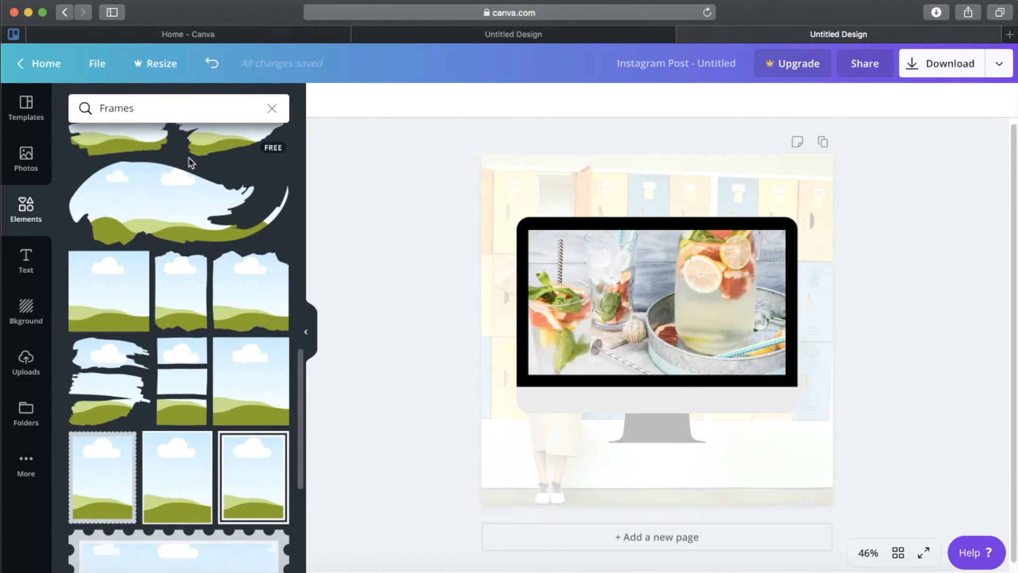
{"action": "scroll", "coordinate": [190, 250], "scroll_direction": "up", "scroll_amount": 10}
- Clear the Frames search and search the elements library for "gradients"
{"action": "left_click", "coordinate": [158, 107]}
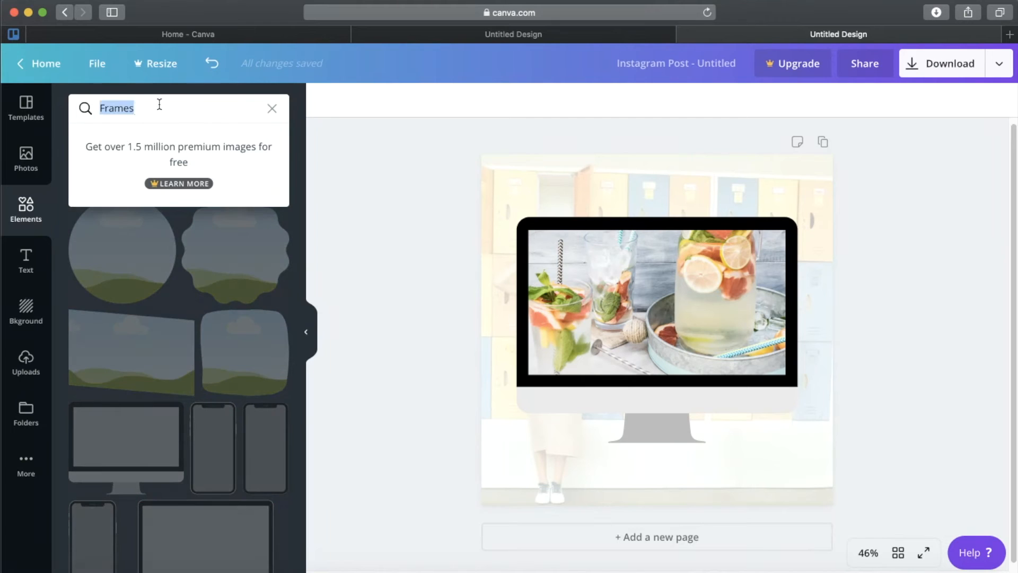
{"action": "left_click", "coordinate": [274, 109]}
{"action": "left_click", "coordinate": [32, 209]}
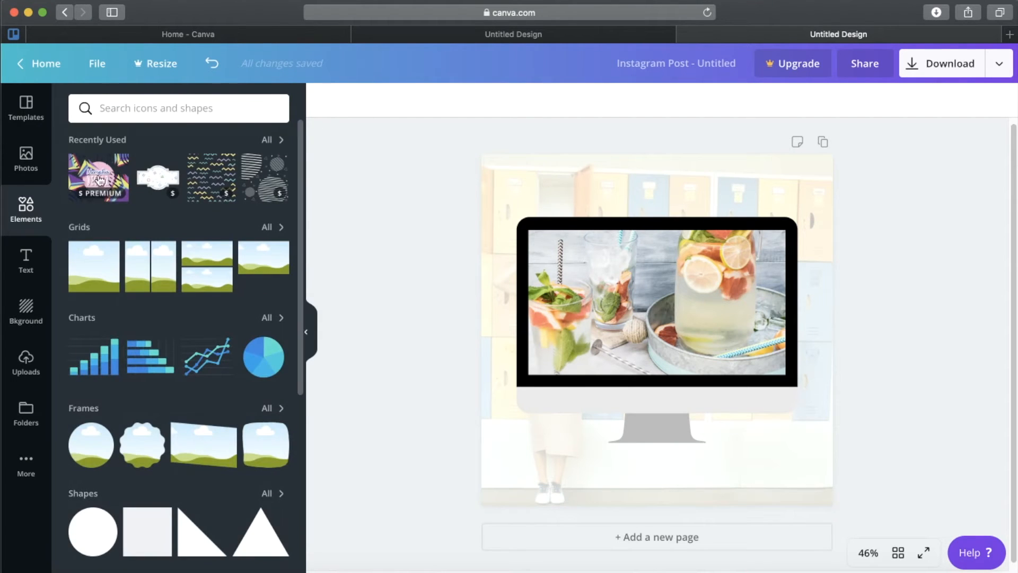
{"action": "left_click", "coordinate": [170, 107]}
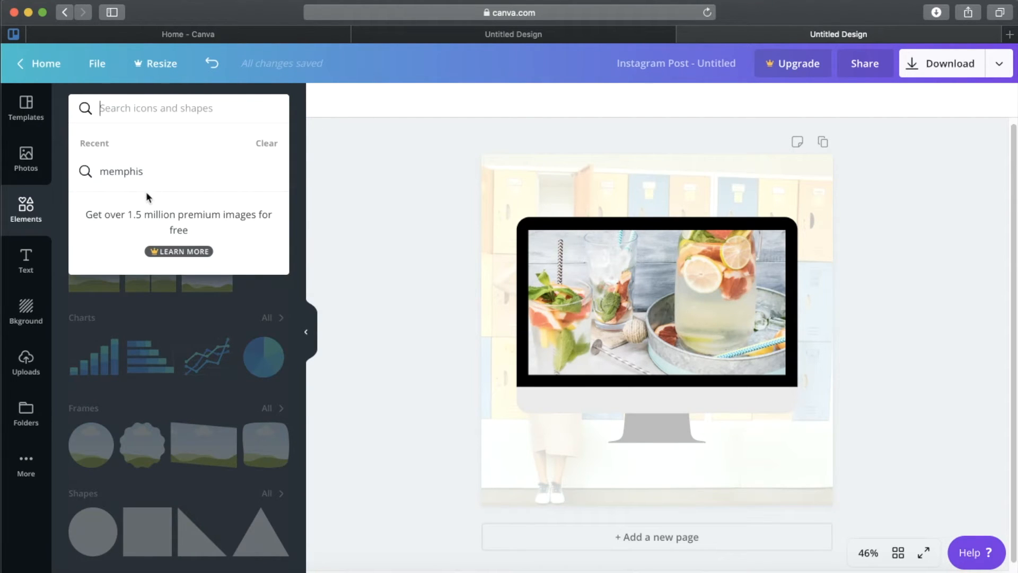
{"action": "type", "text": "gradients"}
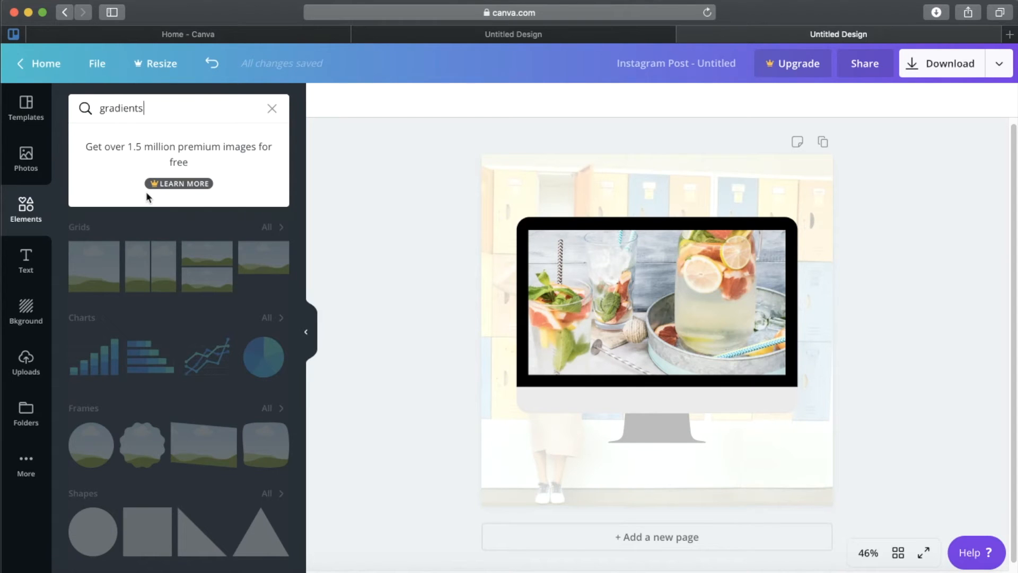
{"action": "key", "text": "Return"}
- Examine the gradient elements, including the blobs, brush strokes, squares, circles and wavy shapes
{"action": "scroll", "coordinate": [153, 405], "scroll_direction": "down", "scroll_amount": 2}
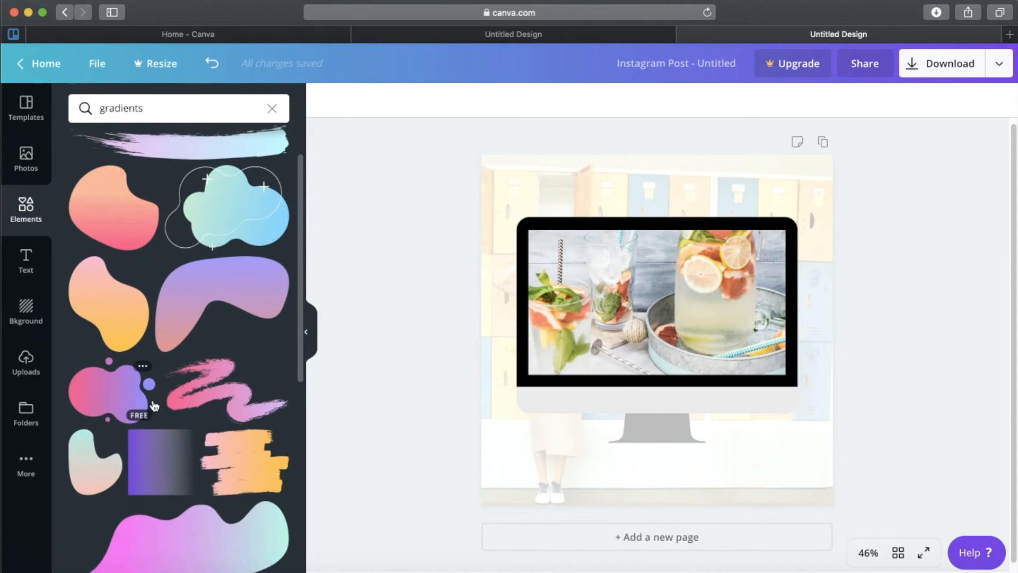
{"action": "scroll", "coordinate": [154, 405], "scroll_direction": "down", "scroll_amount": 3}
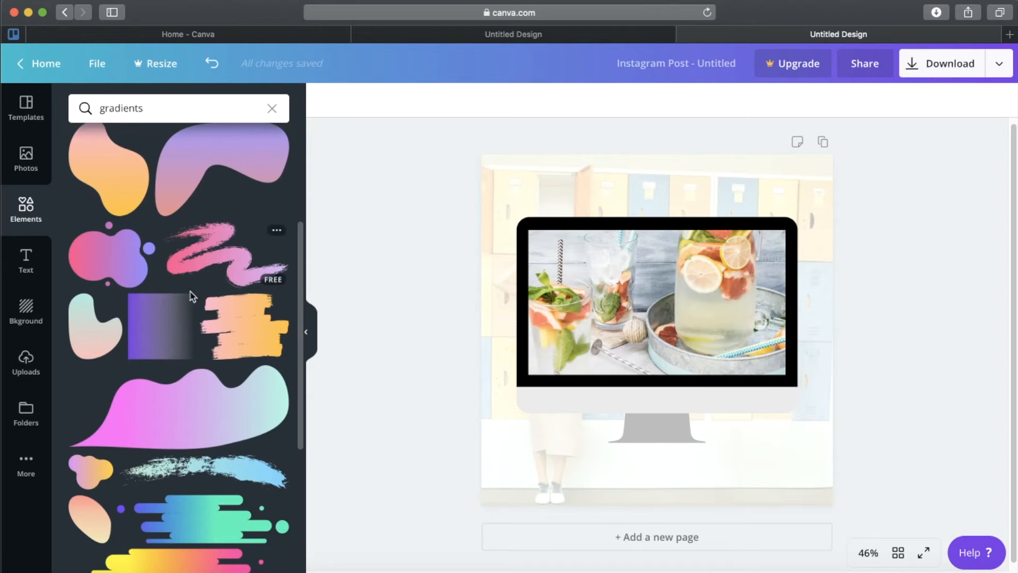
{"action": "scroll", "coordinate": [199, 393], "scroll_direction": "down", "scroll_amount": 3}
{"action": "scroll", "coordinate": [189, 360], "scroll_direction": "down", "scroll_amount": 4}
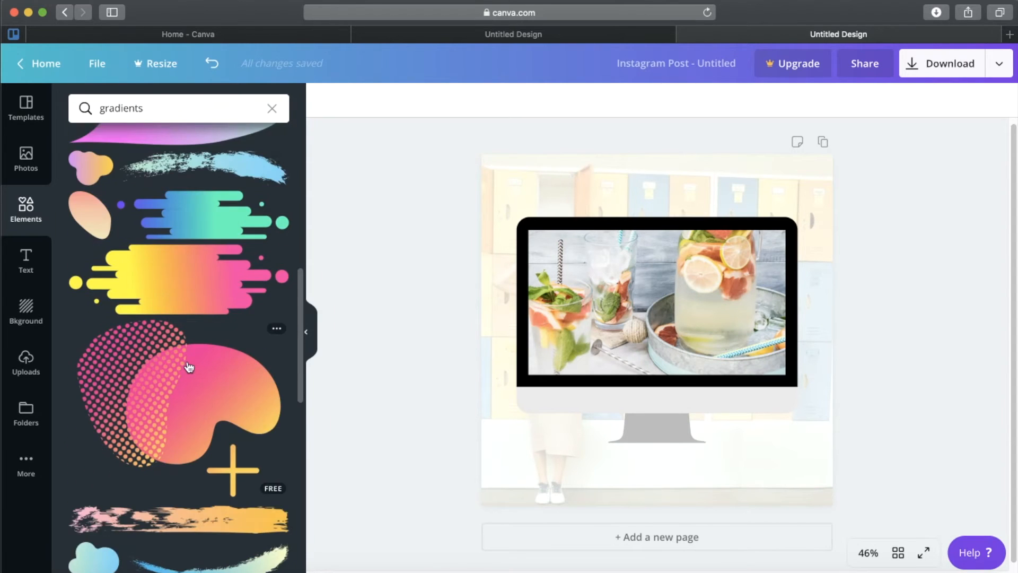
{"action": "scroll", "coordinate": [189, 367], "scroll_direction": "down", "scroll_amount": 3}
{"action": "scroll", "coordinate": [189, 366], "scroll_direction": "down", "scroll_amount": 1}
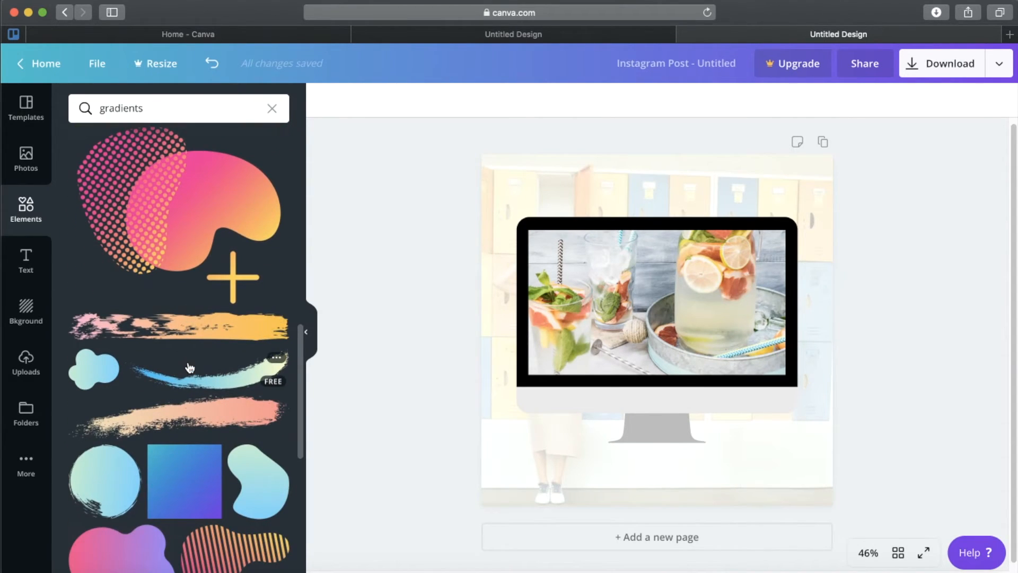
{"action": "scroll", "coordinate": [190, 367], "scroll_direction": "down", "scroll_amount": 2}
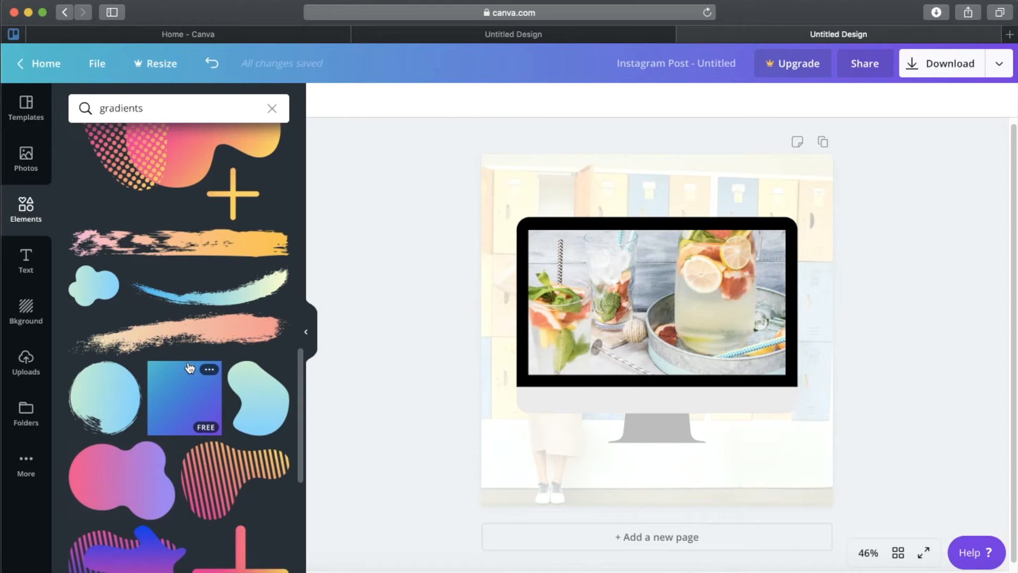
{"action": "scroll", "coordinate": [190, 367], "scroll_direction": "down", "scroll_amount": 3}
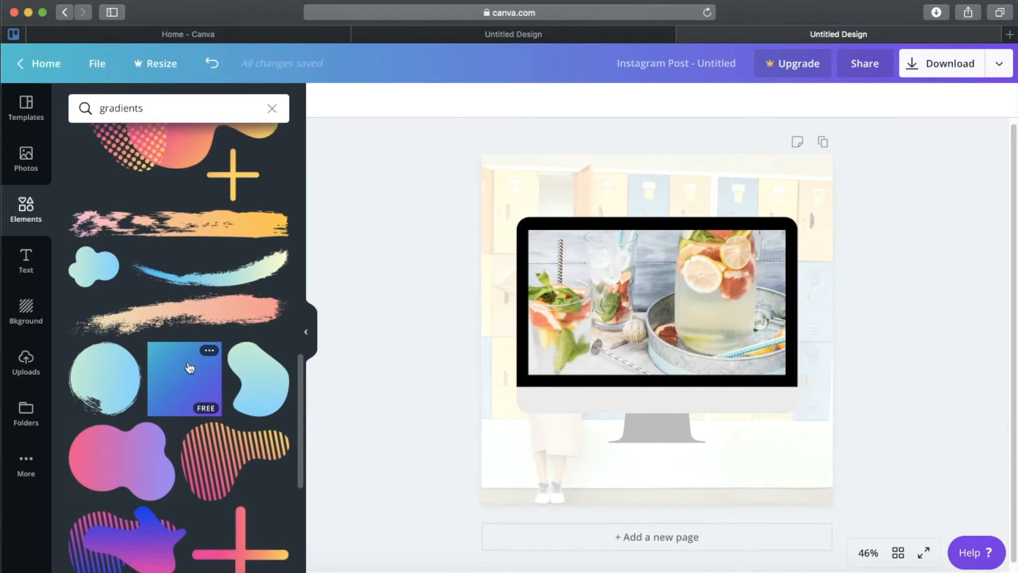
{"action": "scroll", "coordinate": [190, 366], "scroll_direction": "down", "scroll_amount": 5}
{"action": "mouse_move", "coordinate": [190, 367]}
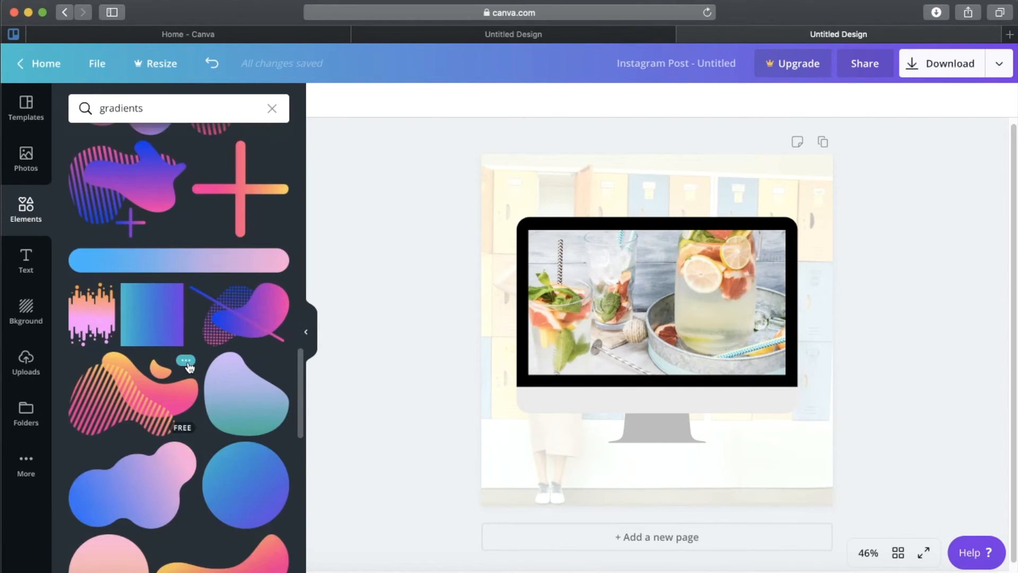
{"action": "scroll", "coordinate": [190, 366], "scroll_direction": "down", "scroll_amount": 3}
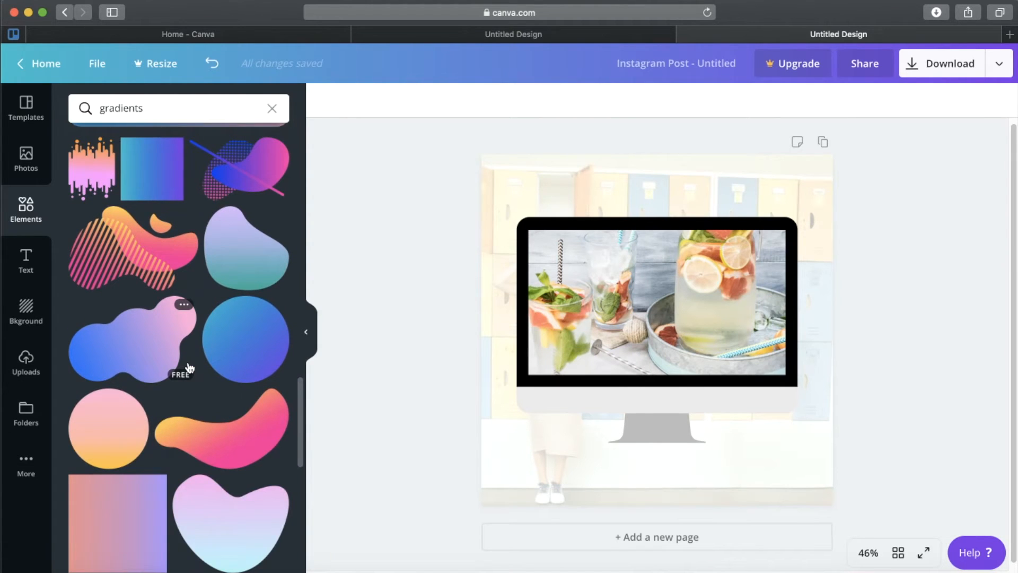
{"action": "scroll", "coordinate": [189, 367], "scroll_direction": "down", "scroll_amount": 8}
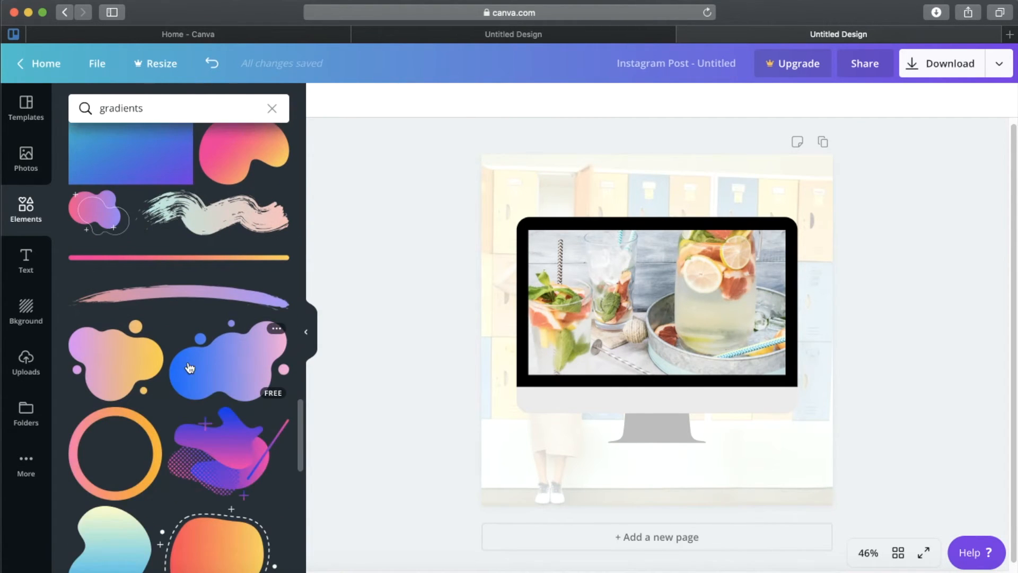
{"action": "scroll", "coordinate": [190, 367], "scroll_direction": "down", "scroll_amount": 10}
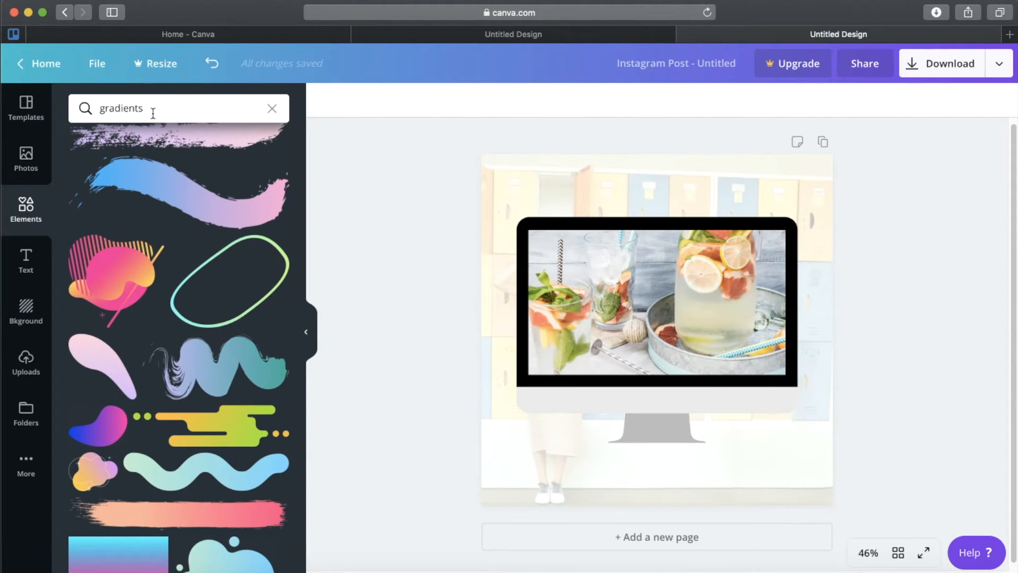
- Search the elements for "scribble lines" and look through the hand-drawn line and brush-stroke graphics
{"action": "left_click", "coordinate": [156, 108]}
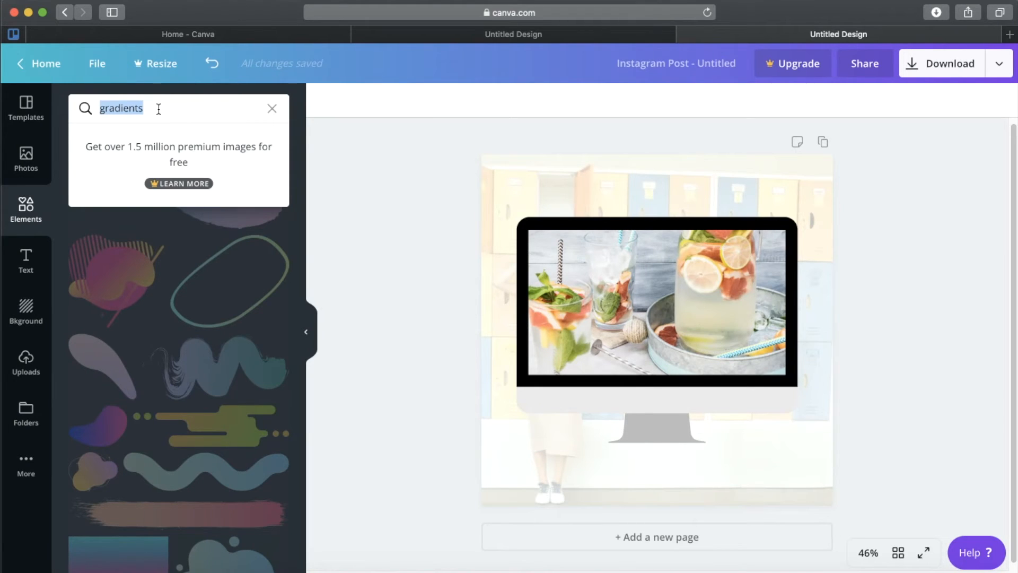
{"action": "type", "text": "scribble lines"}
{"action": "key", "text": "Return"}
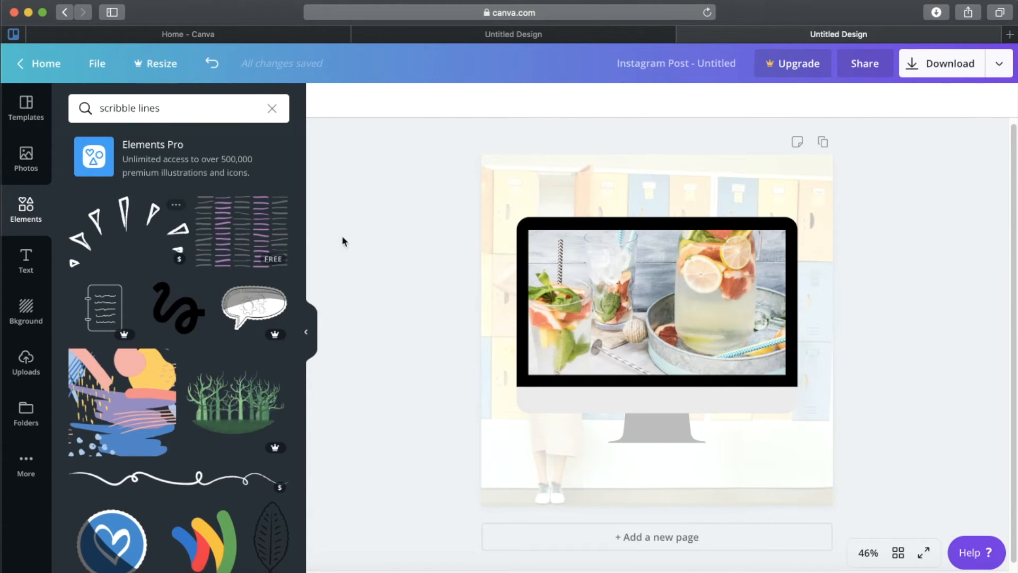
{"action": "scroll", "coordinate": [159, 301], "scroll_direction": "down", "scroll_amount": 2}
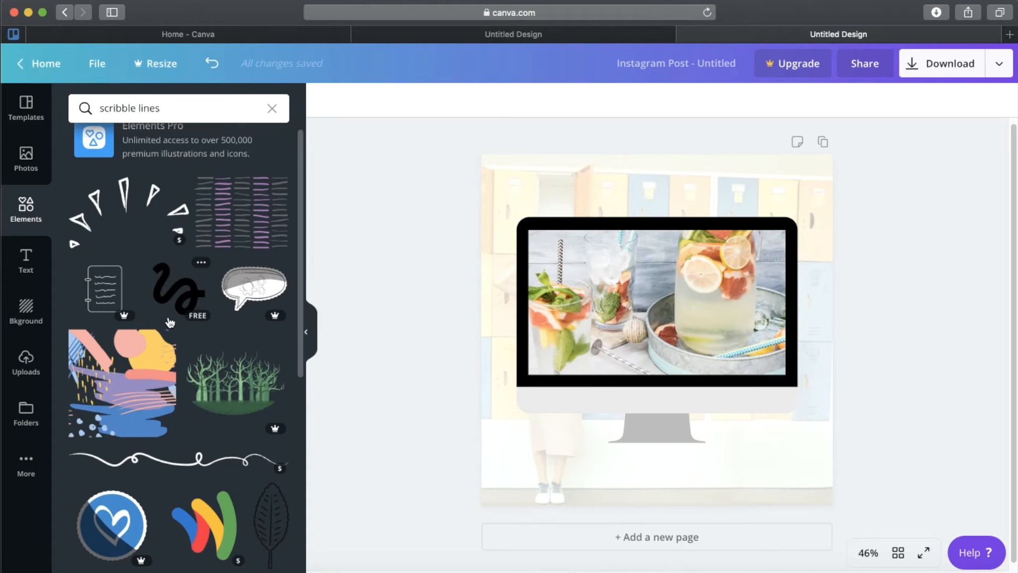
{"action": "scroll", "coordinate": [169, 322], "scroll_direction": "down", "scroll_amount": 3}
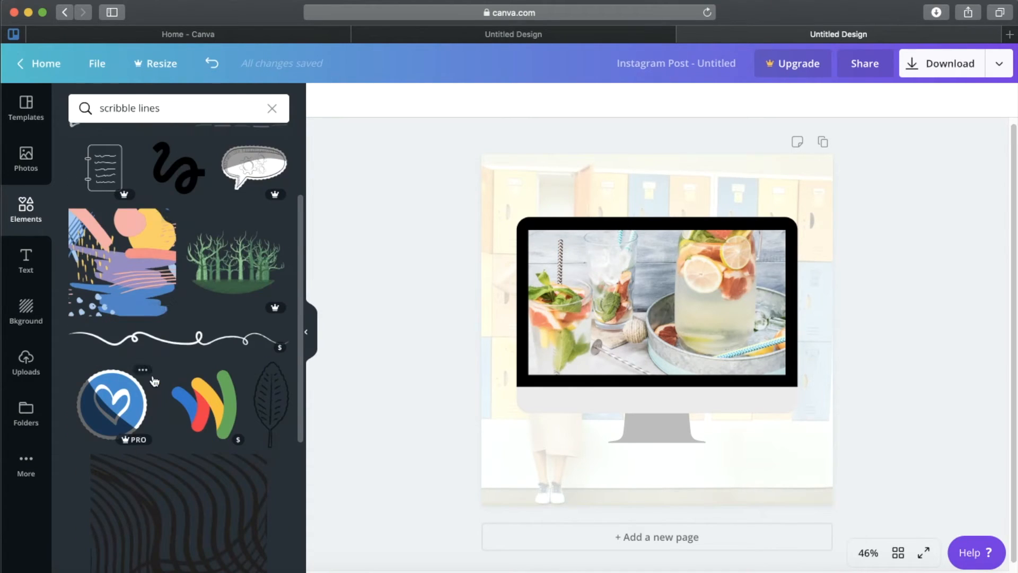
{"action": "scroll", "coordinate": [199, 261], "scroll_direction": "down", "scroll_amount": 10}
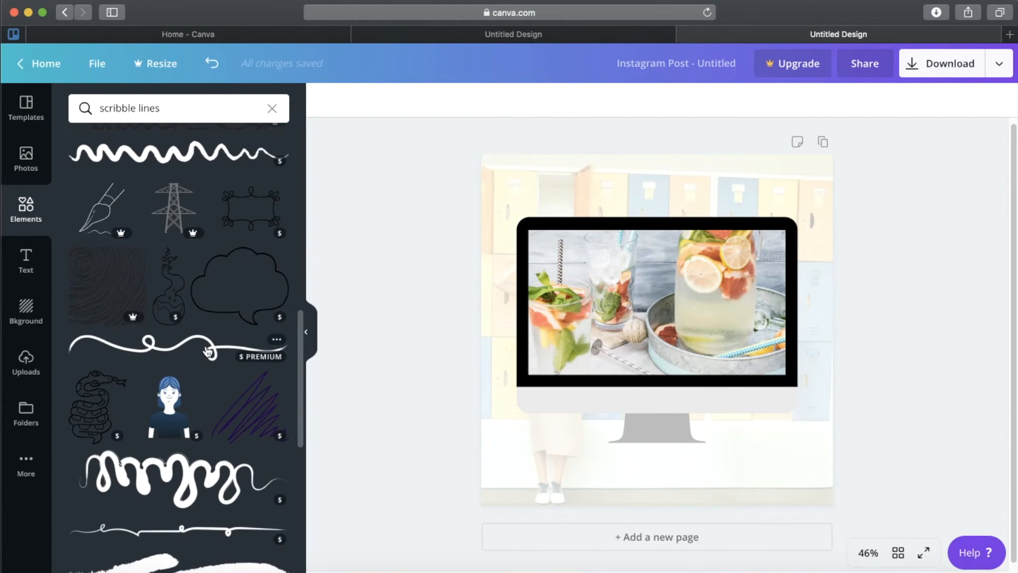
{"action": "scroll", "coordinate": [222, 424], "scroll_direction": "up", "scroll_amount": 5}
{"action": "scroll", "coordinate": [225, 430], "scroll_direction": "down", "scroll_amount": 5}
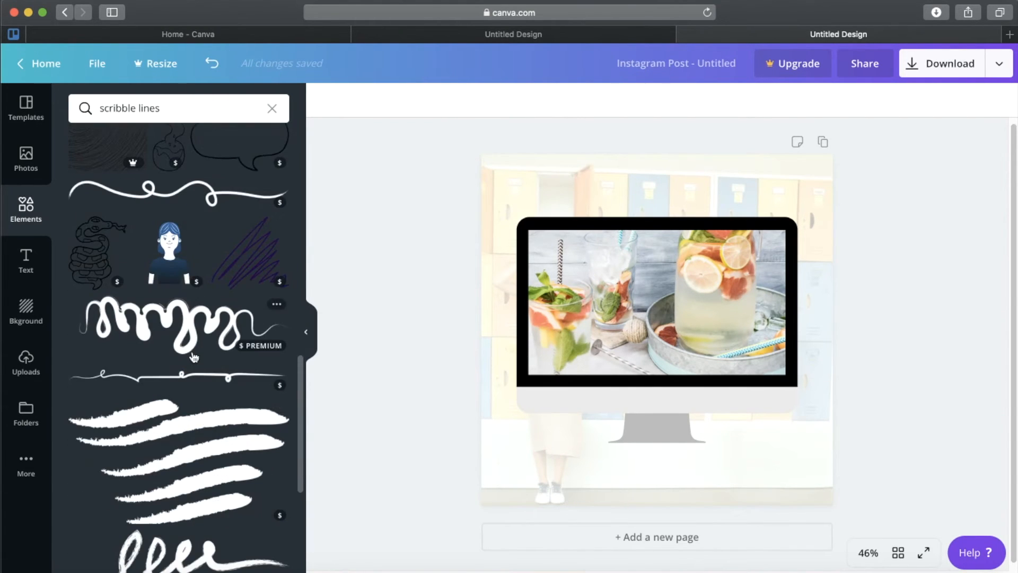
{"action": "scroll", "coordinate": [271, 350], "scroll_direction": "down", "scroll_amount": 3}
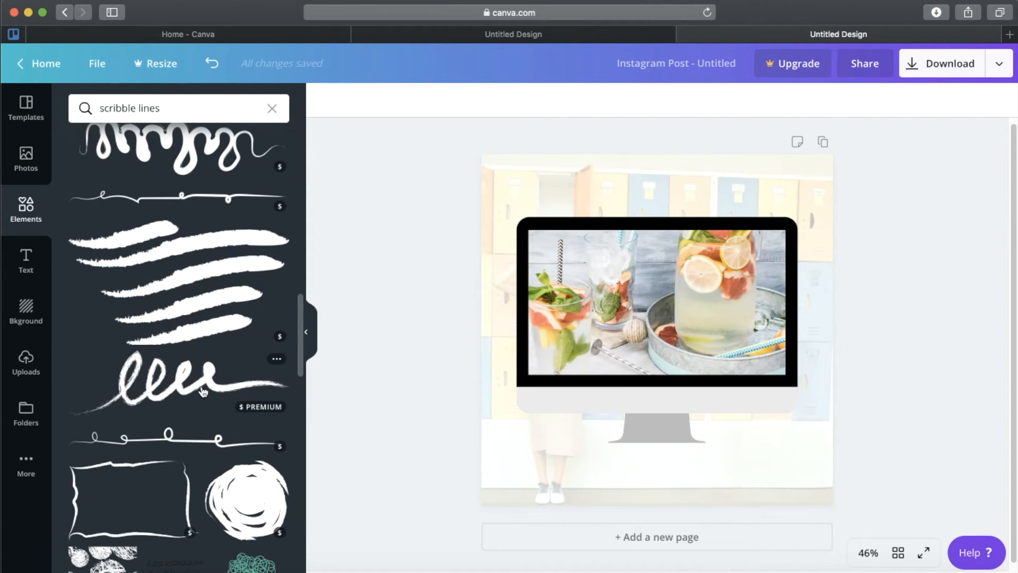
{"action": "scroll", "coordinate": [193, 382], "scroll_direction": "up", "scroll_amount": 10}
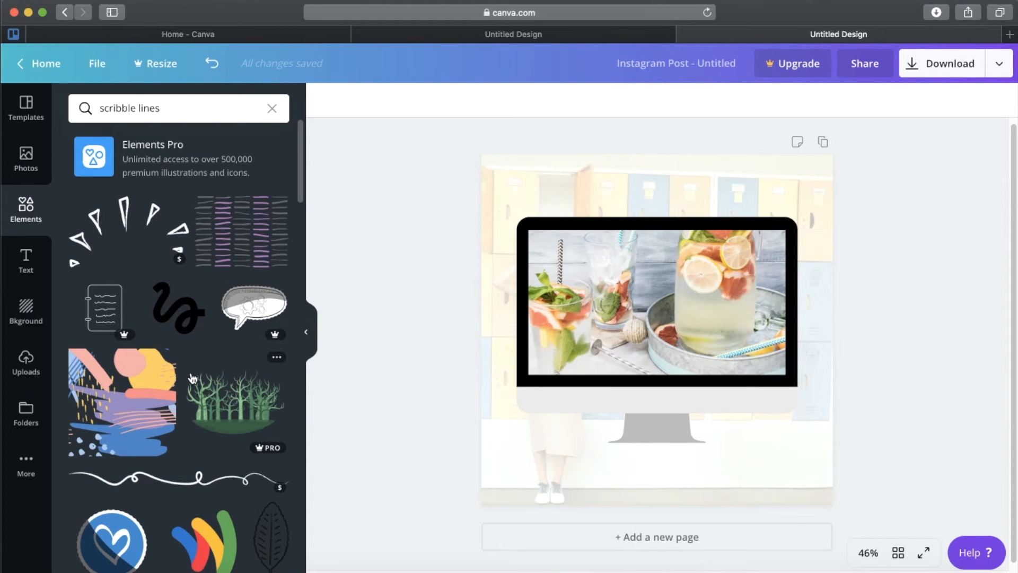
- Delete the monitor frame with the drinks photo from the page
{"action": "left_click", "coordinate": [736, 296]}
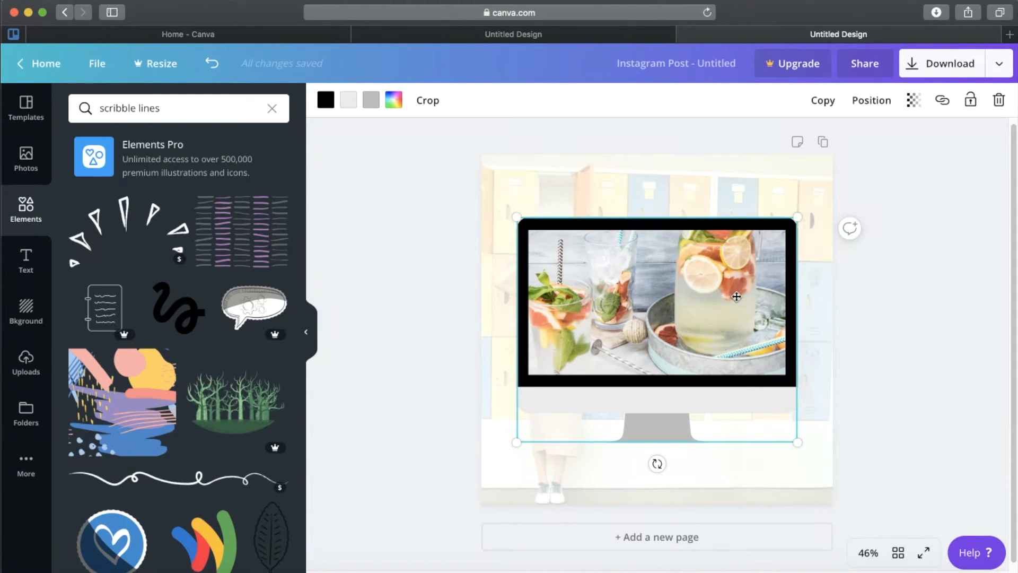
{"action": "key", "text": "Delete"}
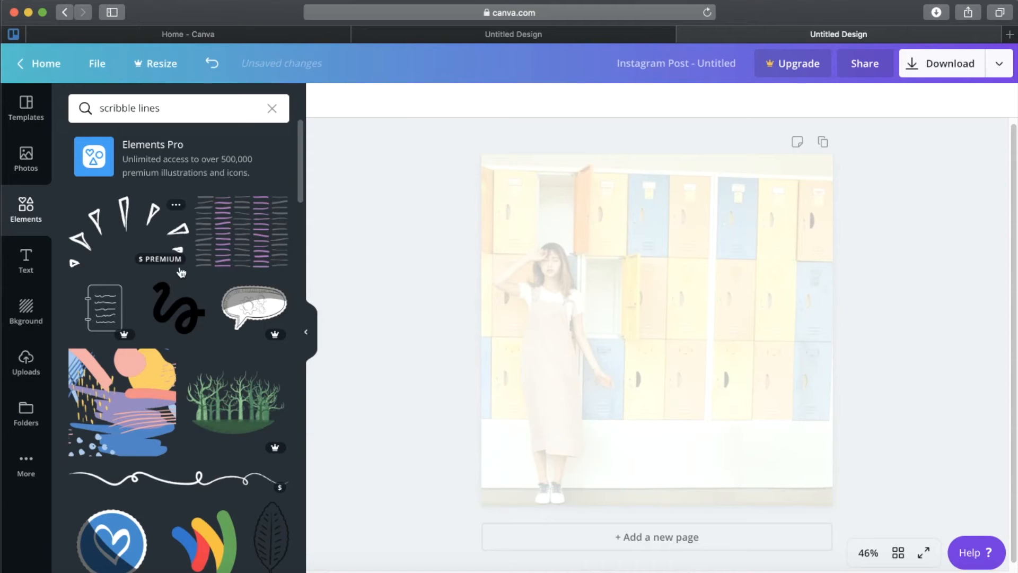
- Add the premium hand-drawn triangle burst in the Primary Palette's dark green, slightly enlarged and moved up on the page
{"action": "left_click", "coordinate": [126, 222]}
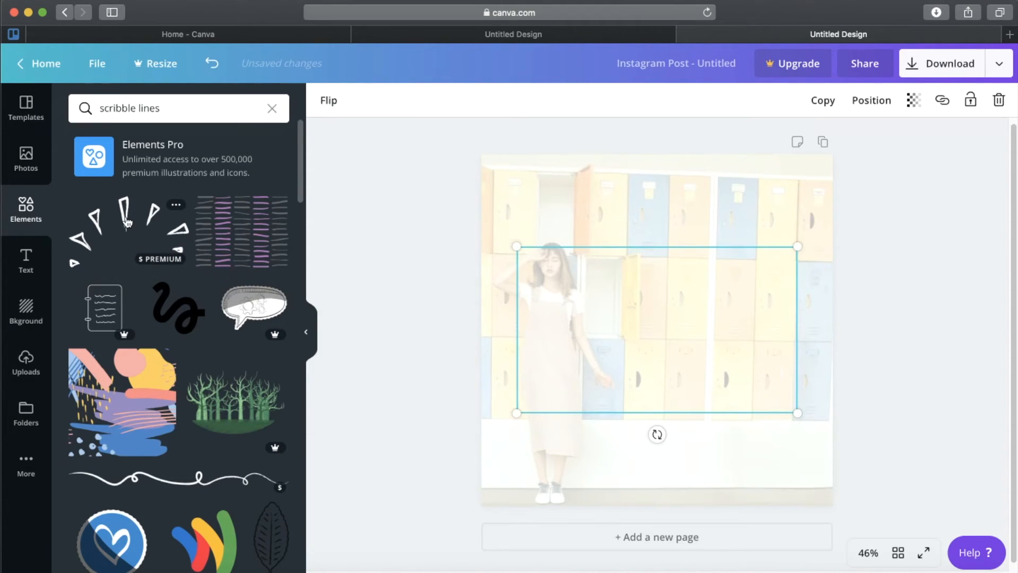
{"action": "left_click", "coordinate": [325, 100]}
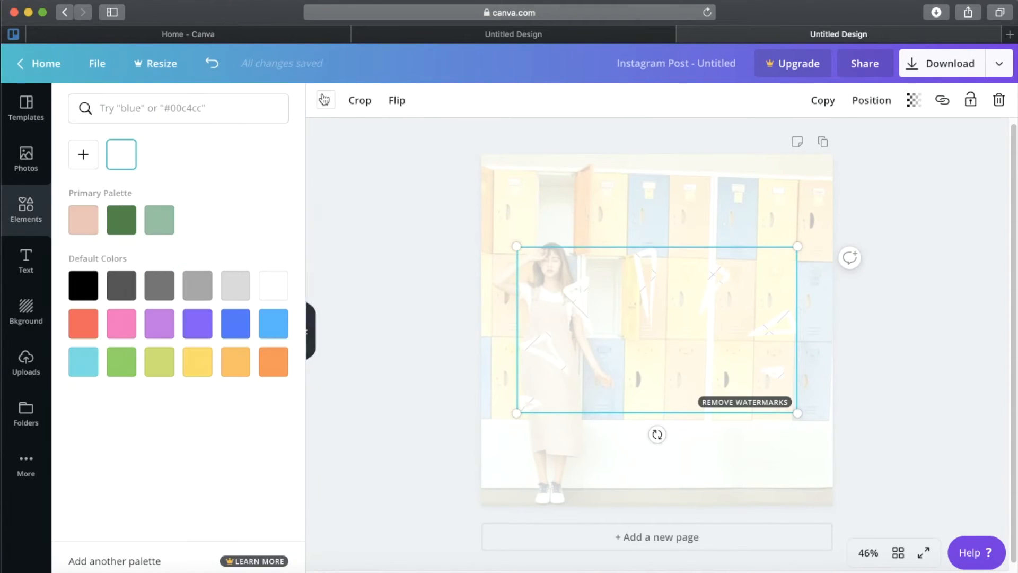
{"action": "left_click", "coordinate": [123, 219]}
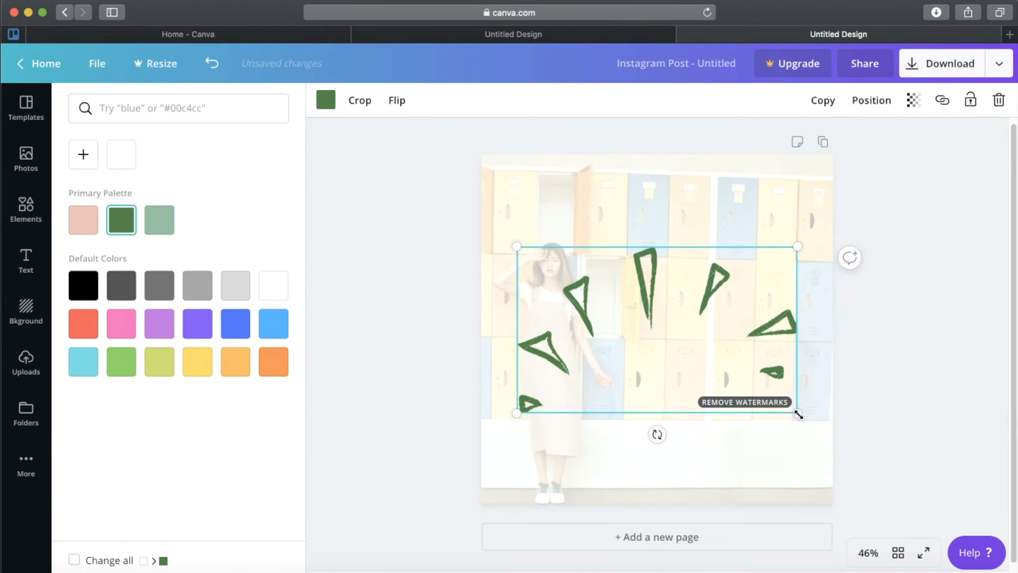
{"action": "left_click_drag", "start_coordinate": [798, 414], "coordinate": [815, 424]}
{"action": "mouse_move", "coordinate": [658, 270]}
{"action": "left_mouse_down"}
{"action": "mouse_move", "coordinate": [652, 252]}
{"action": "mouse_move", "coordinate": [652, 261]}
{"action": "left_mouse_up"}
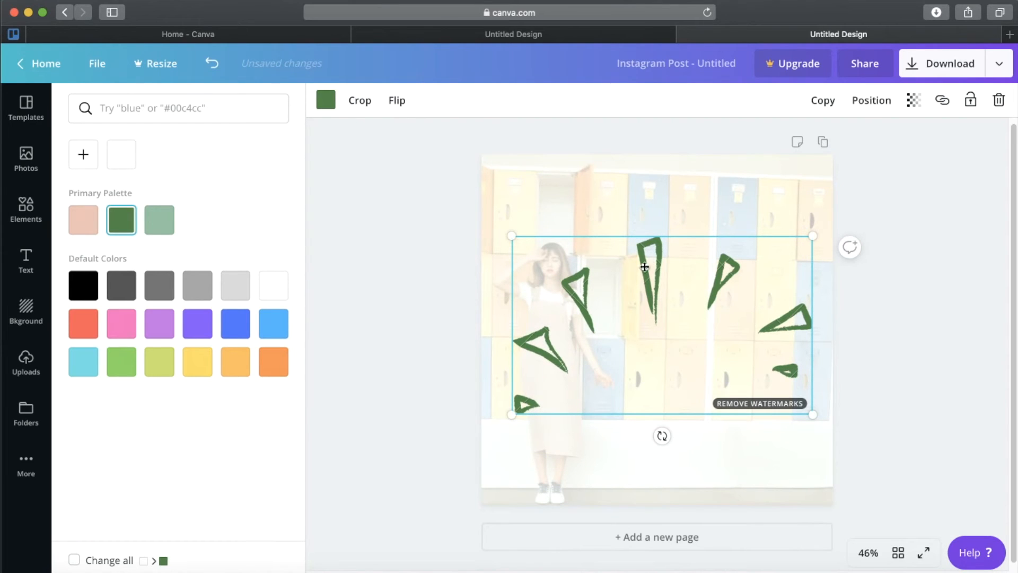
- Check the download options for the premium image's price, and delete the green burst graphic from the page
{"action": "left_click", "coordinate": [945, 65]}
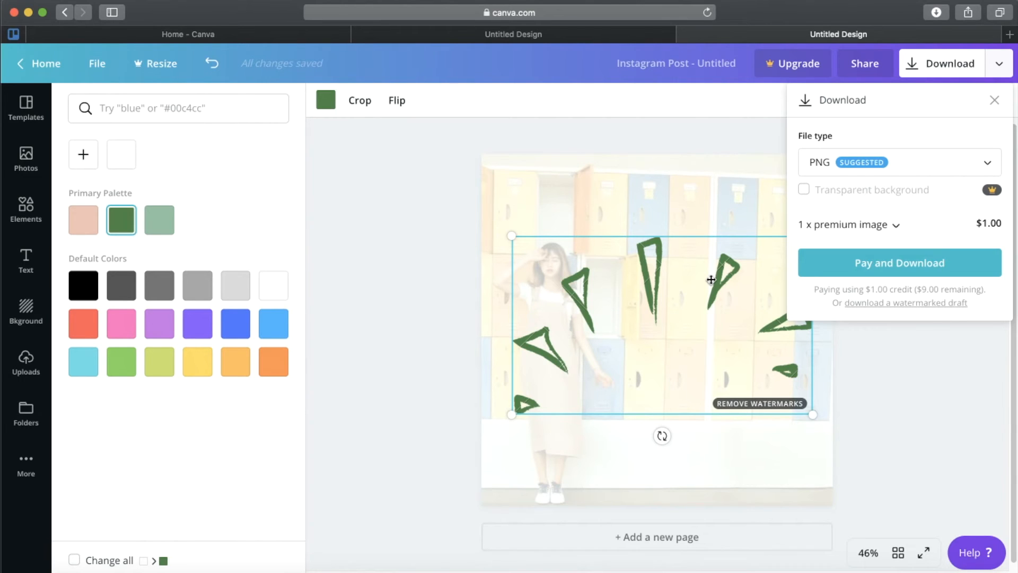
{"action": "left_click", "coordinate": [652, 264]}
{"action": "key", "text": "Delete"}
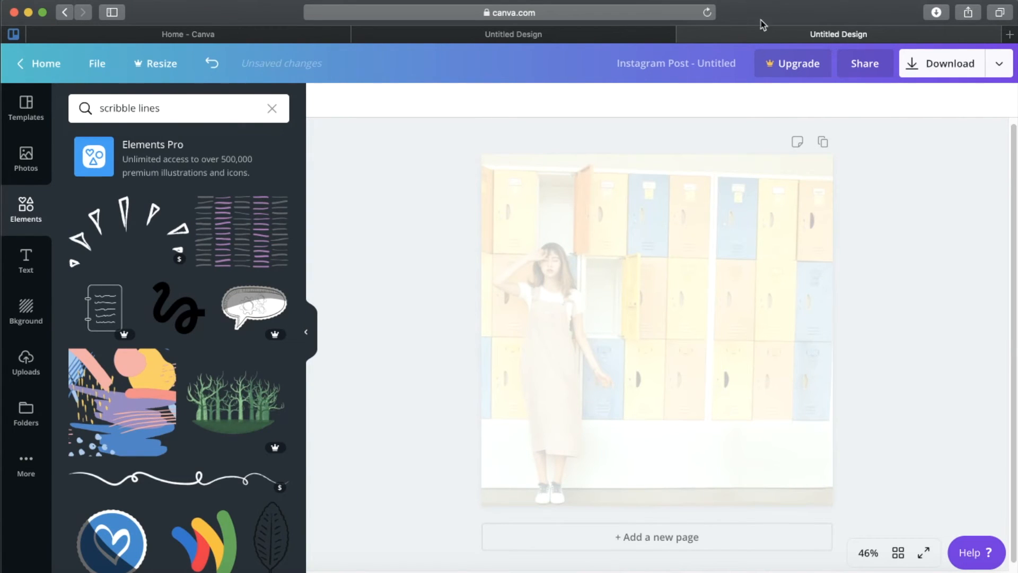
- Search the elements for "retro pixel" and look through the video-game style illustrations
{"action": "left_click", "coordinate": [164, 108]}
{"action": "type", "text": "ret"}
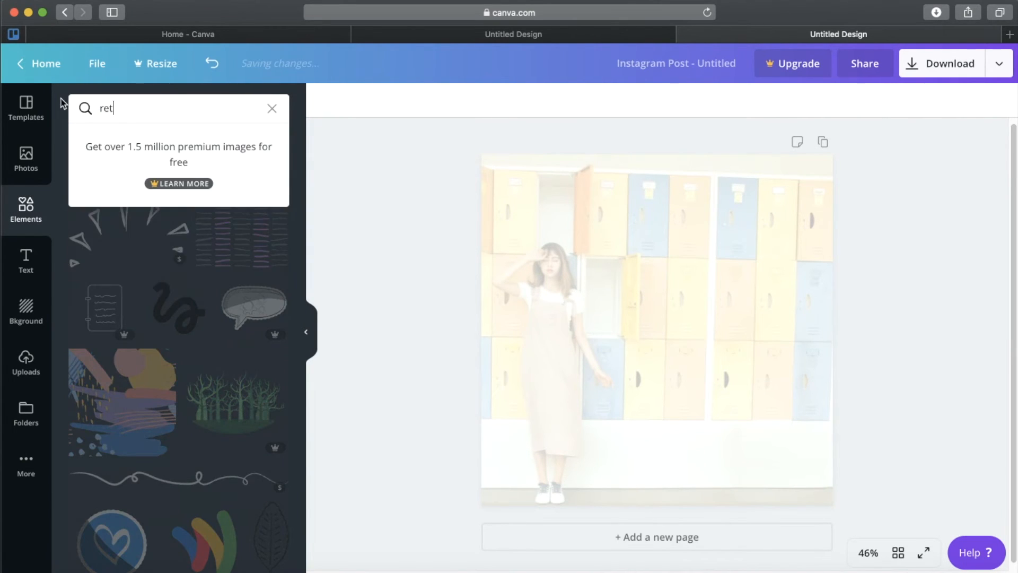
{"action": "type", "text": "ro pixel"}
{"action": "key", "text": "Return"}
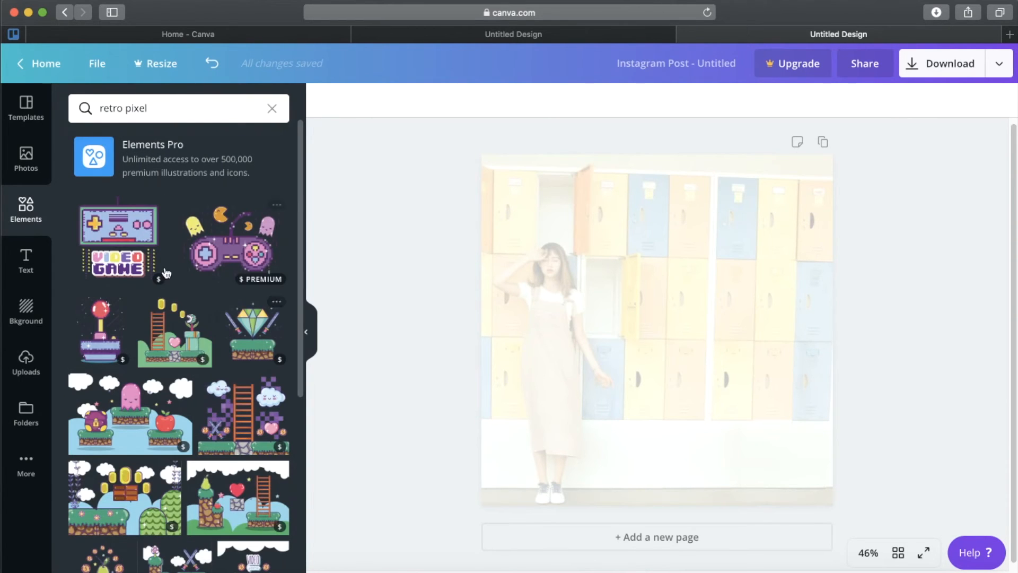
{"action": "scroll", "coordinate": [168, 421], "scroll_direction": "down", "scroll_amount": 2}
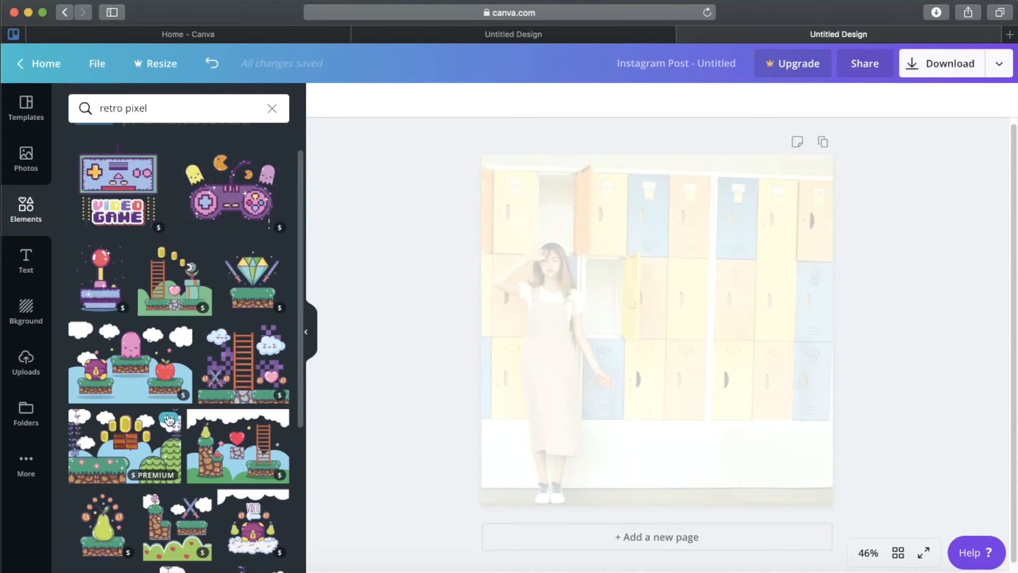
{"action": "scroll", "coordinate": [175, 416], "scroll_direction": "down", "scroll_amount": 2}
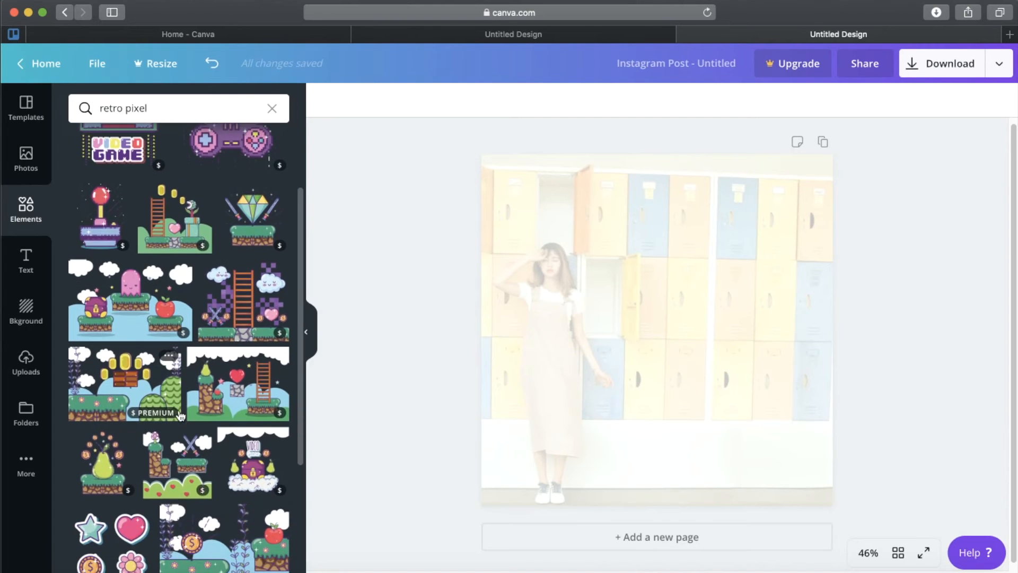
{"action": "scroll", "coordinate": [180, 416], "scroll_direction": "down", "scroll_amount": 1}
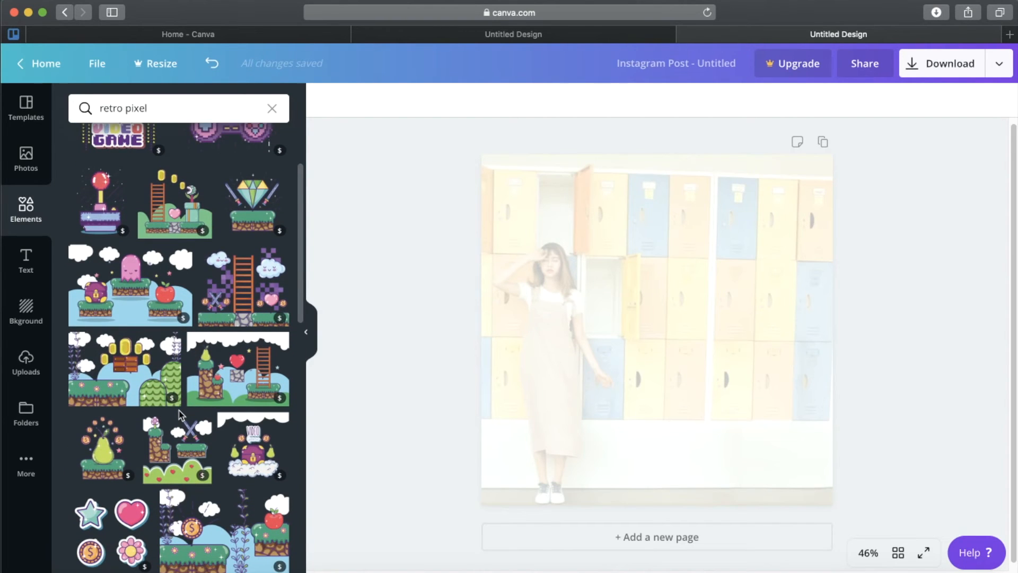
- Look through more of the retro pixel illustrations, and search the elements for "memphis"
{"action": "scroll", "coordinate": [175, 411], "scroll_direction": "down", "scroll_amount": 10}
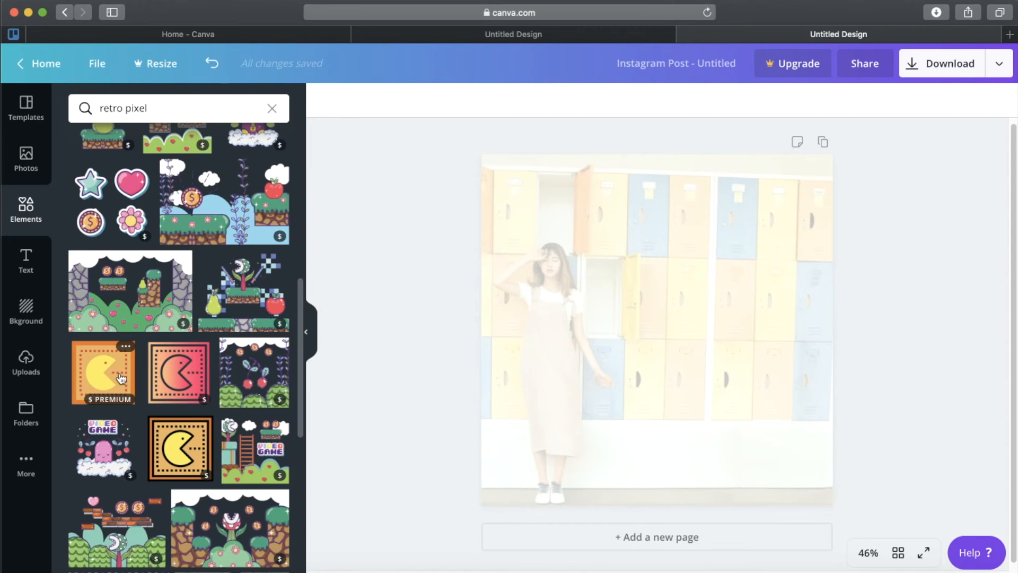
{"action": "scroll", "coordinate": [164, 360], "scroll_direction": "up", "scroll_amount": 11}
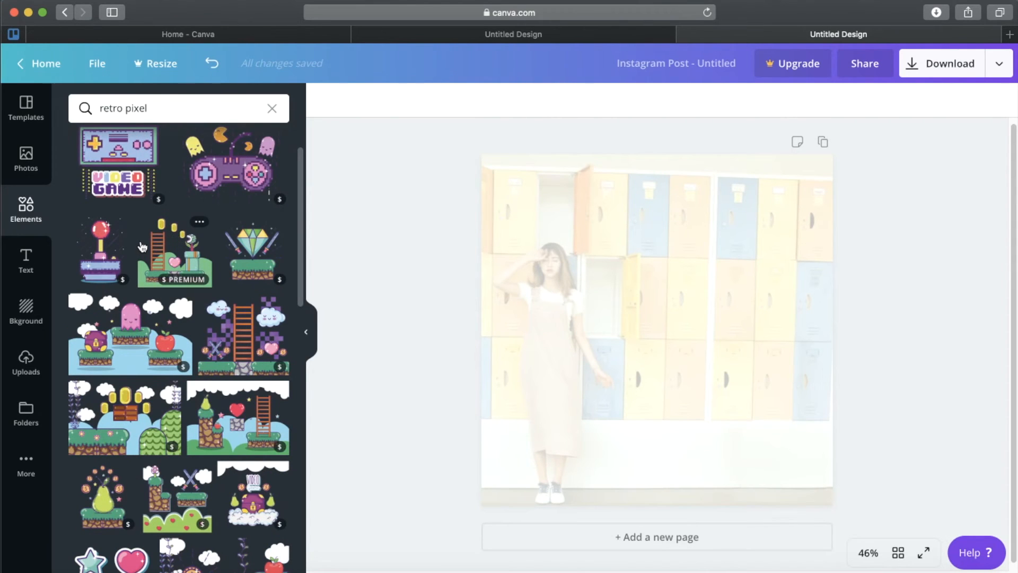
{"action": "scroll", "coordinate": [142, 247], "scroll_direction": "up", "scroll_amount": 2}
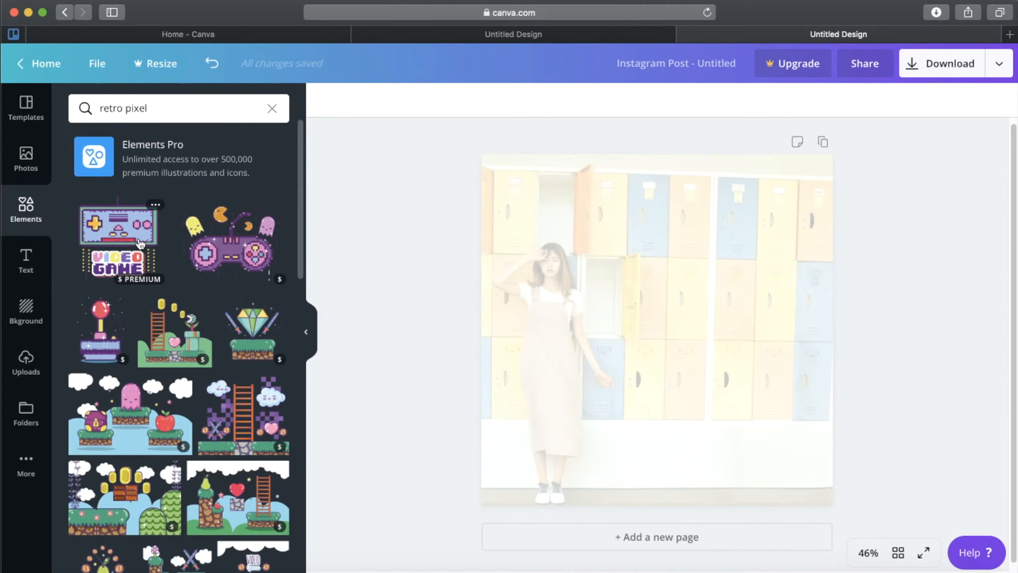
{"action": "left_click", "coordinate": [195, 106]}
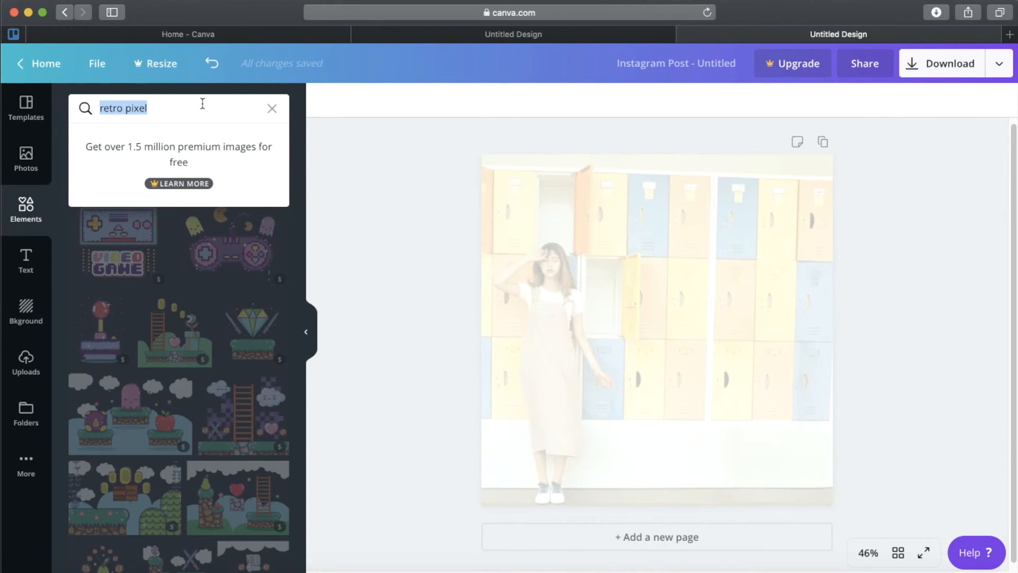
{"action": "type", "text": "me"}
{"action": "key", "text": "BackSpace"}
{"action": "key", "text": "BackSpace"}
{"action": "type", "text": "memphis"}
{"action": "key", "text": "Return"}
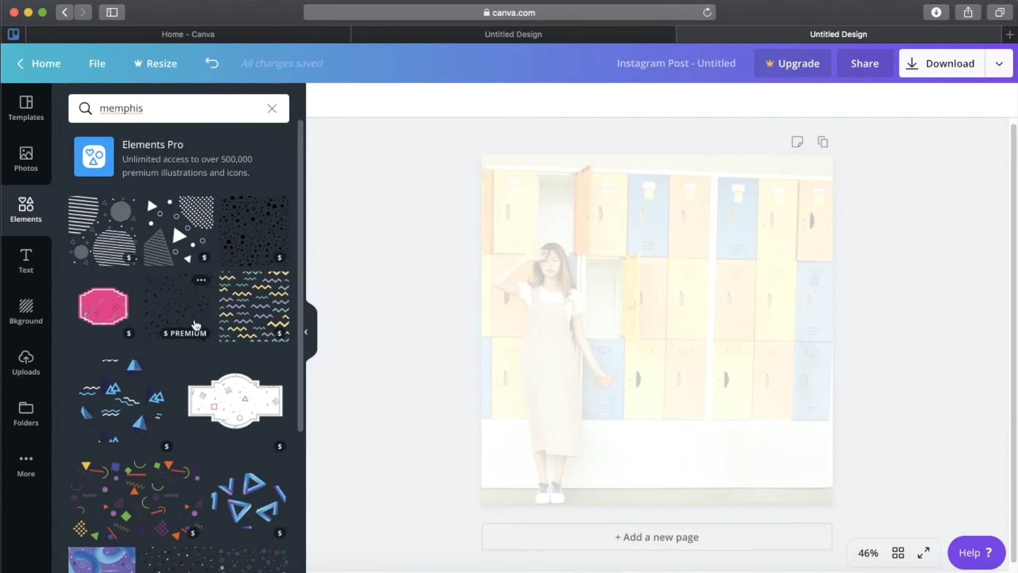
- Look through the memphis patterns and shapes, and check the purchase price of a premium image
{"action": "scroll", "coordinate": [197, 348], "scroll_direction": "down", "scroll_amount": 2}
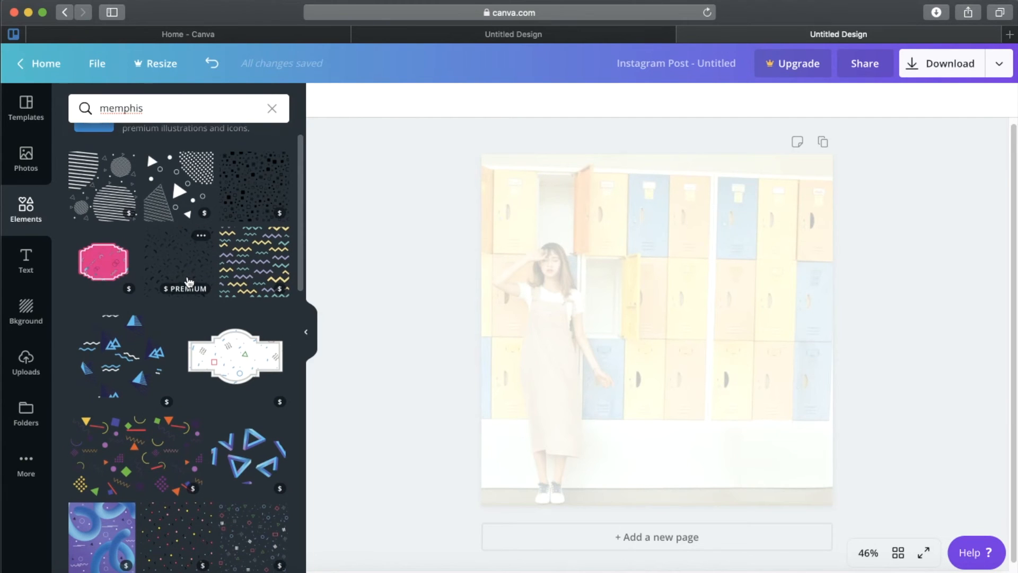
{"action": "scroll", "coordinate": [159, 265], "scroll_direction": "down", "scroll_amount": 2}
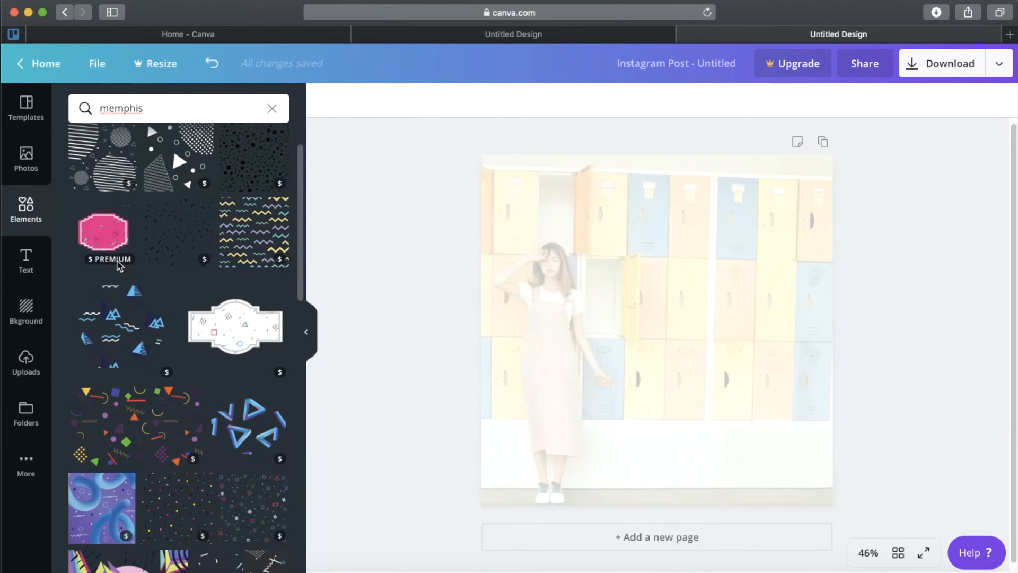
{"action": "mouse_move", "coordinate": [137, 263]}
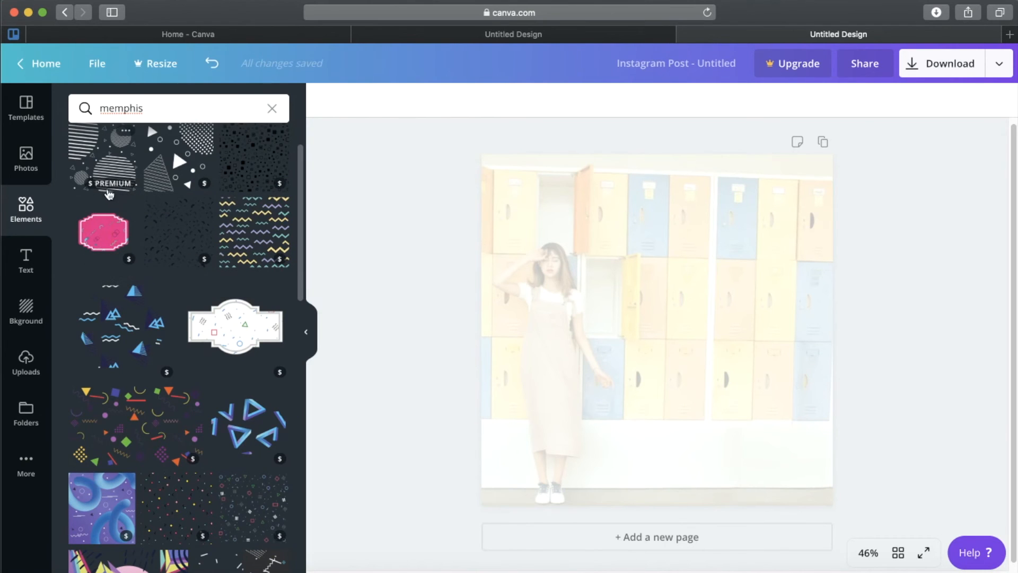
{"action": "mouse_move", "coordinate": [109, 189]}
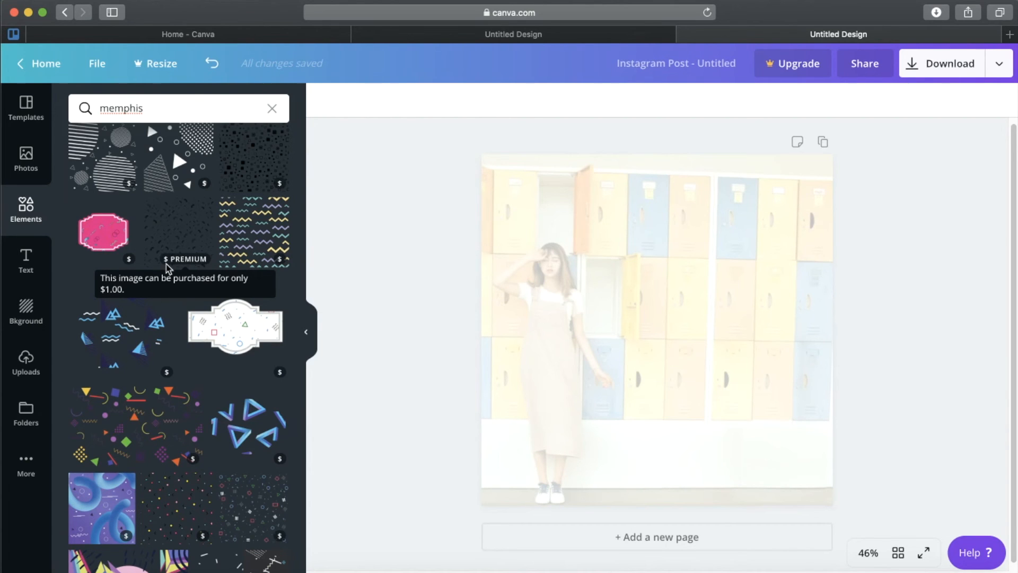
{"action": "scroll", "coordinate": [136, 374], "scroll_direction": "down", "scroll_amount": 3}
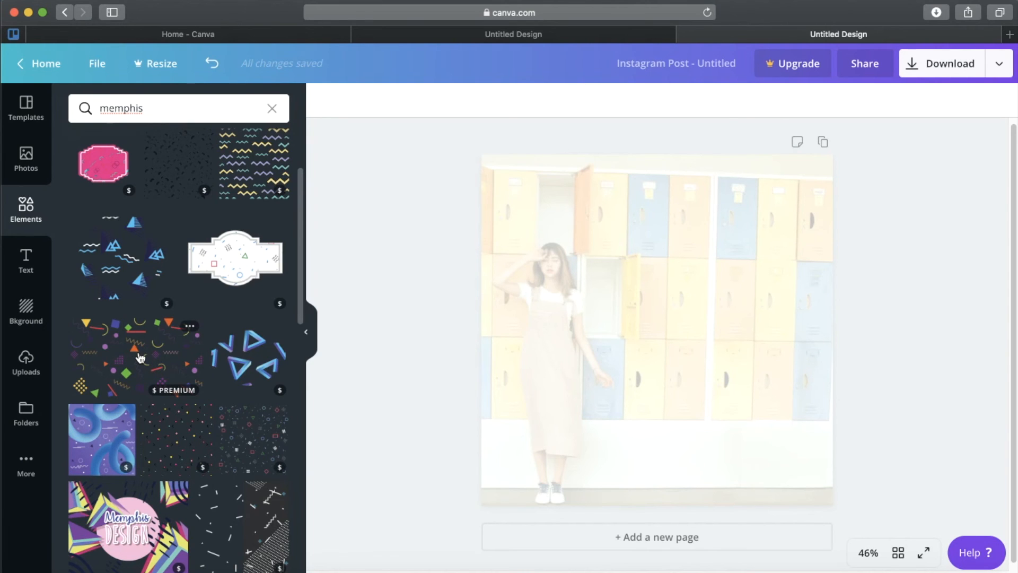
{"action": "scroll", "coordinate": [139, 357], "scroll_direction": "down", "scroll_amount": 3}
{"action": "scroll", "coordinate": [140, 357], "scroll_direction": "down", "scroll_amount": 5}
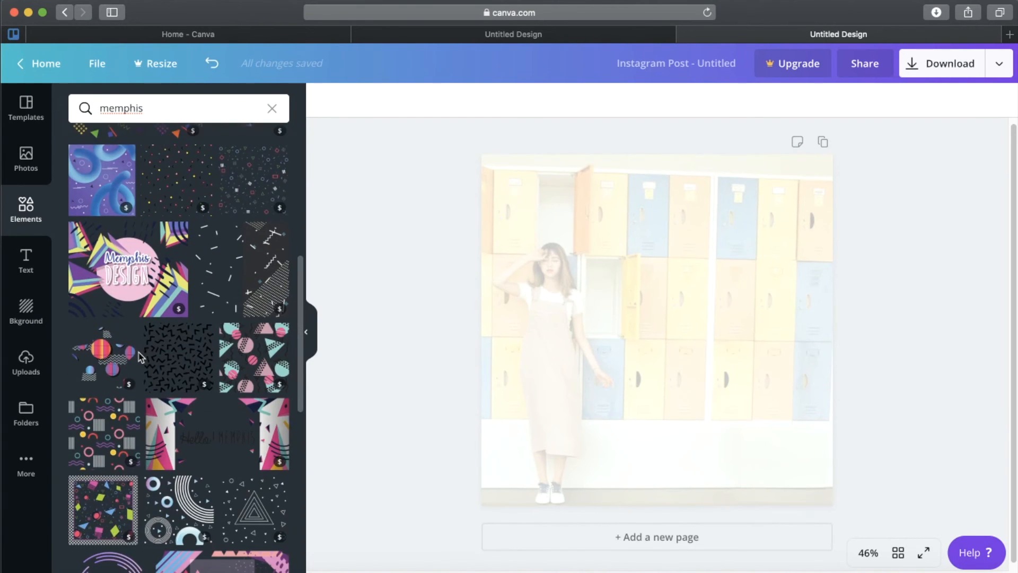
- Replace the faded locker photo background with the premium memphis pattern of blue rings and triangles, enlarged to nearly fill the page
{"action": "left_click", "coordinate": [658, 323]}
{"action": "key", "text": "Delete"}
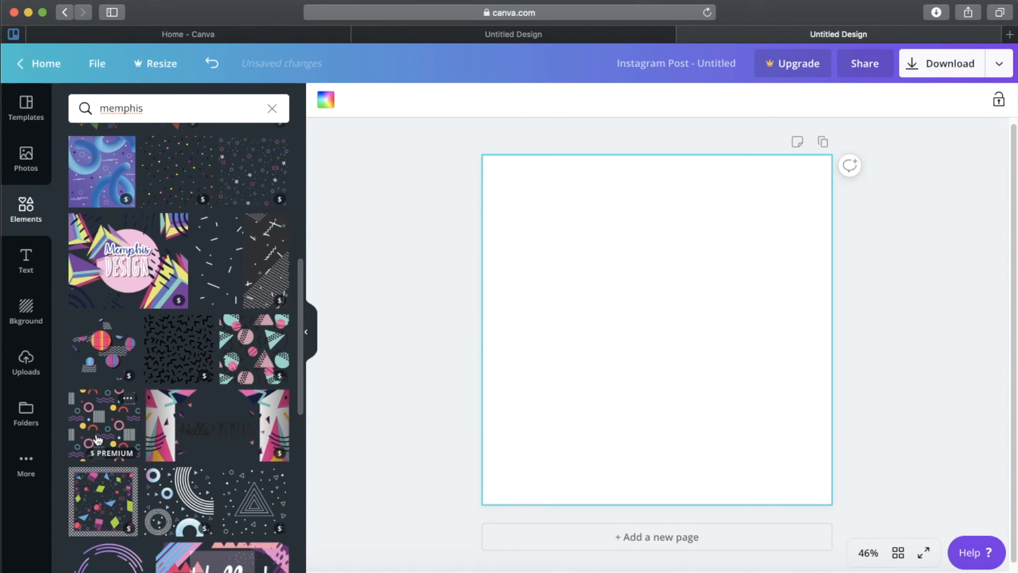
{"action": "scroll", "coordinate": [106, 428], "scroll_direction": "down", "scroll_amount": 2}
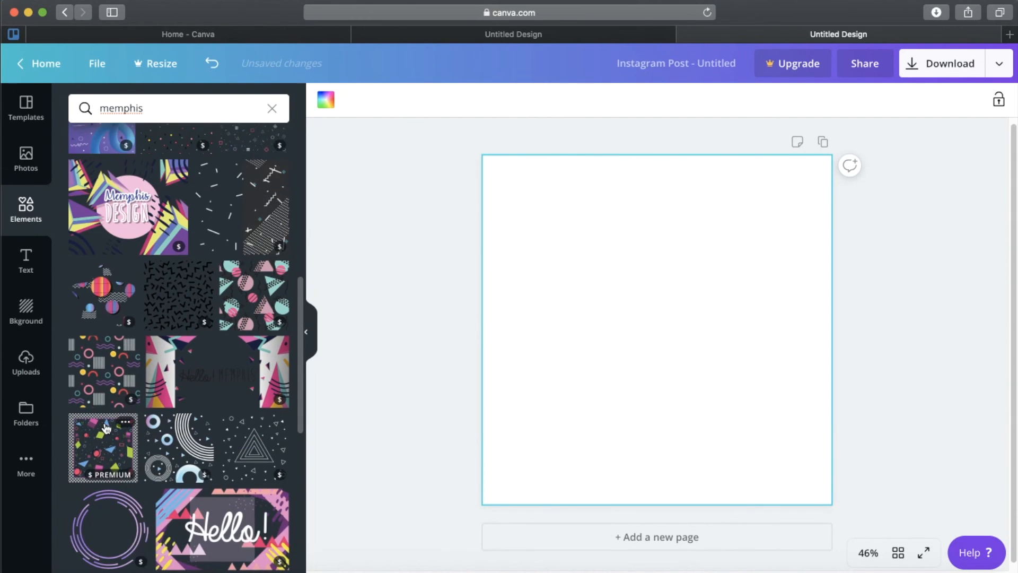
{"action": "left_click", "coordinate": [161, 445]}
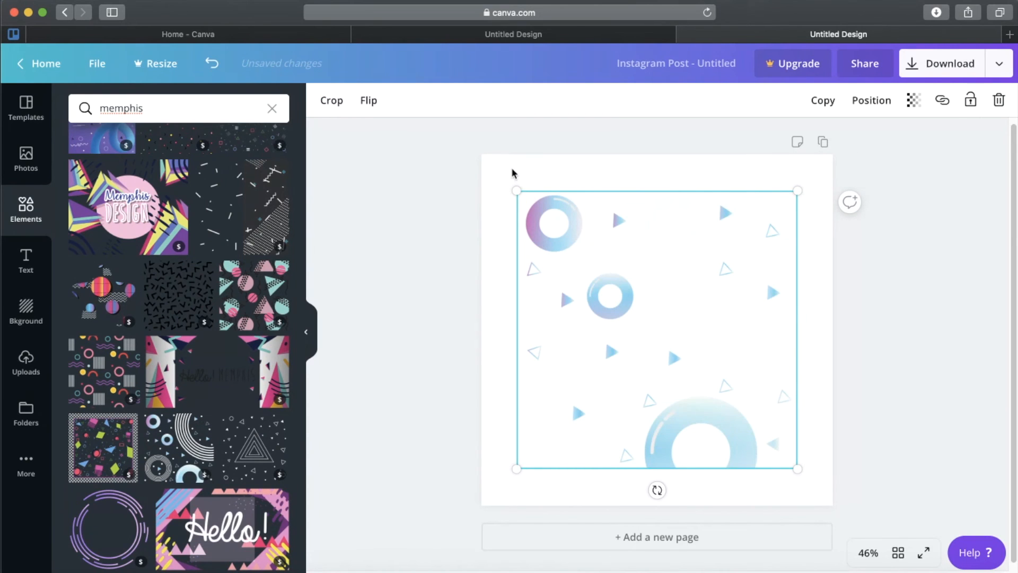
{"action": "left_click_drag", "start_coordinate": [517, 193], "coordinate": [488, 159]}
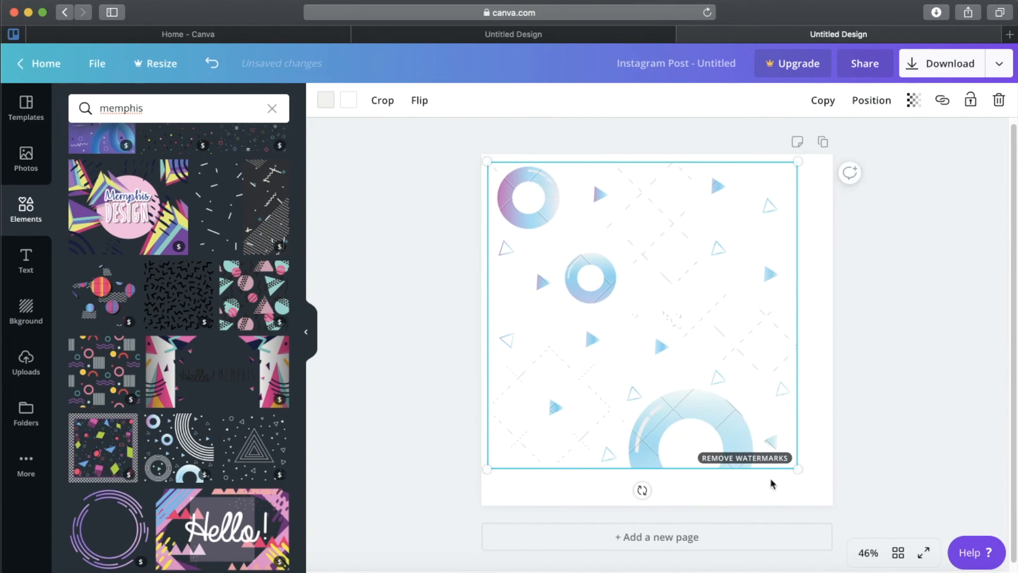
{"action": "left_click_drag", "start_coordinate": [797, 469], "coordinate": [825, 500]}
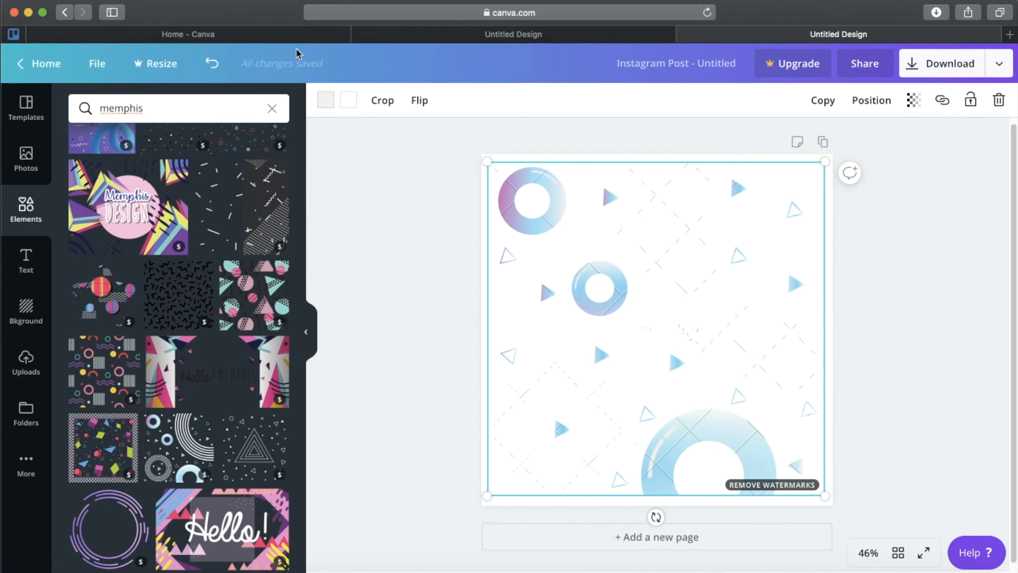
- Recolour the pattern's circle lines and dots dark grey, and its ring highlights first in the Primary Palette's peach and finally in yellow-green
{"action": "left_click", "coordinate": [327, 106]}
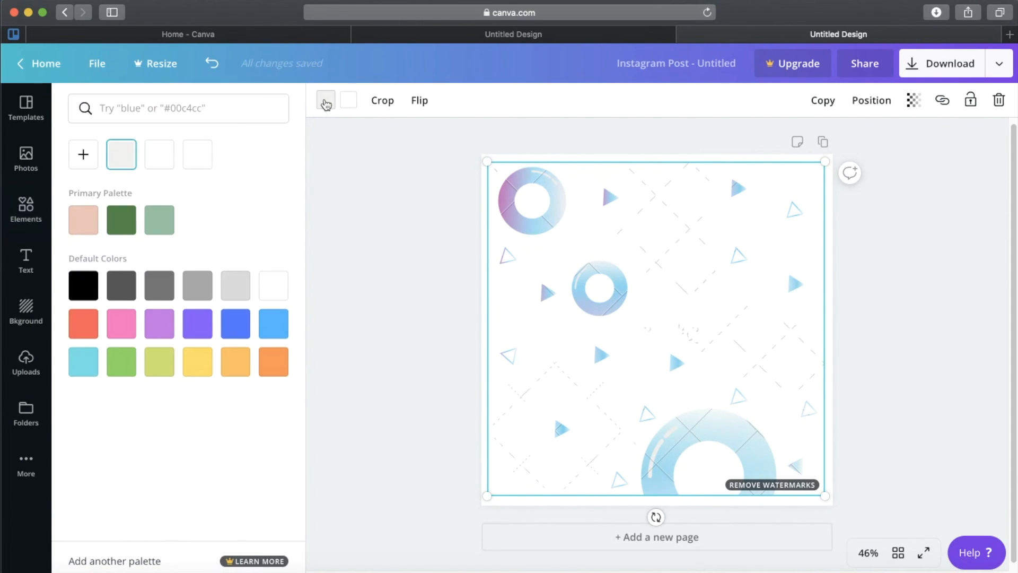
{"action": "left_click", "coordinate": [80, 228]}
{"action": "left_click", "coordinate": [349, 100]}
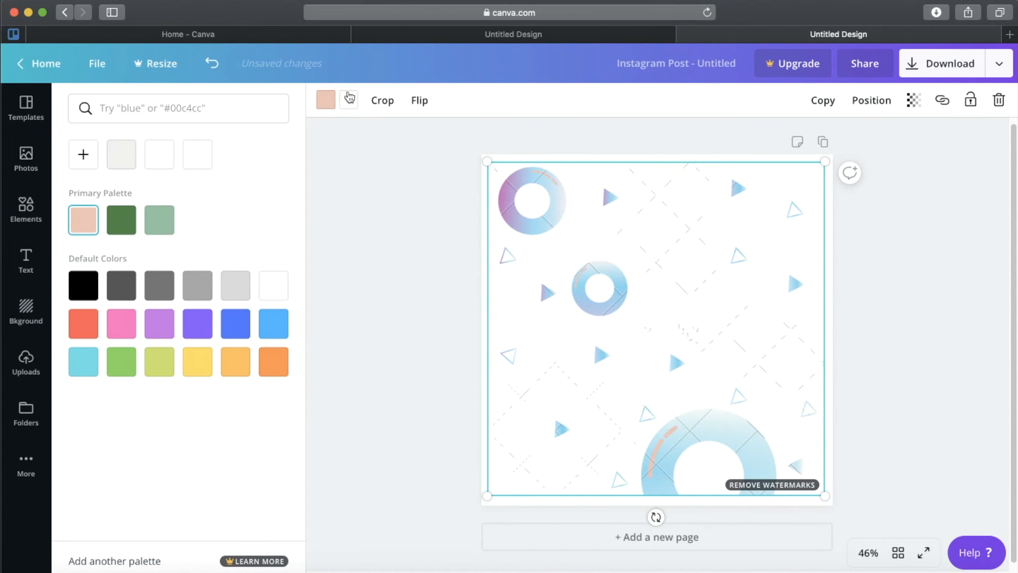
{"action": "left_click", "coordinate": [117, 286]}
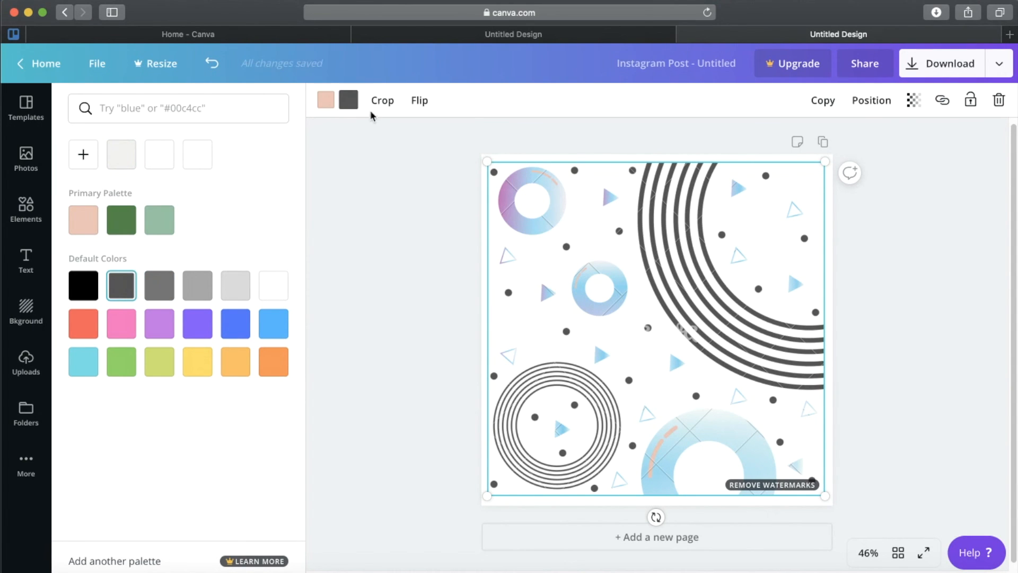
{"action": "left_click", "coordinate": [325, 100]}
{"action": "left_click", "coordinate": [155, 364]}
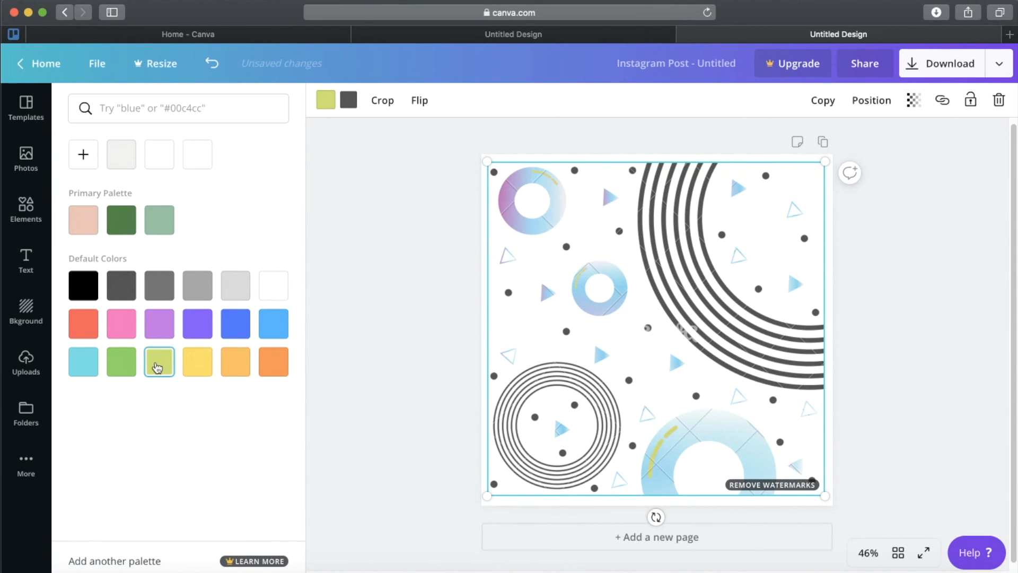